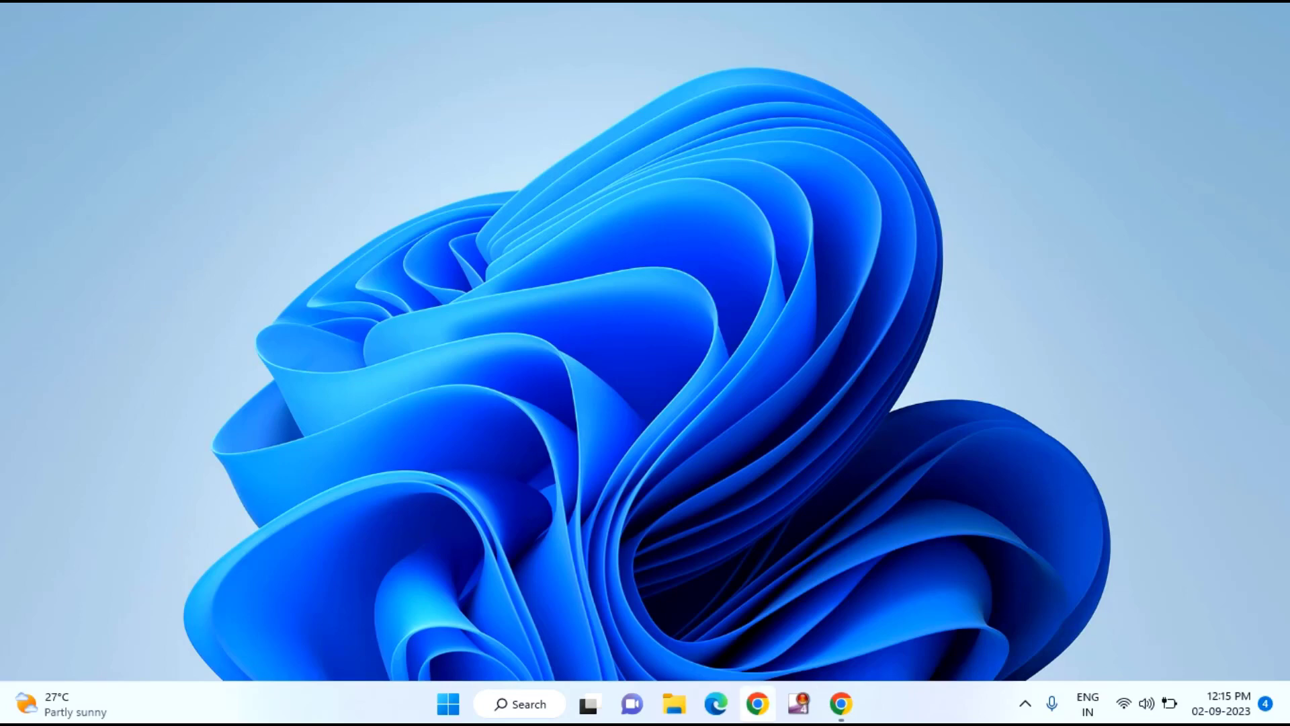
Open Task Manager and show the list of apps that launch at startup
{"action": "right_click", "coordinate": [454, 714]}
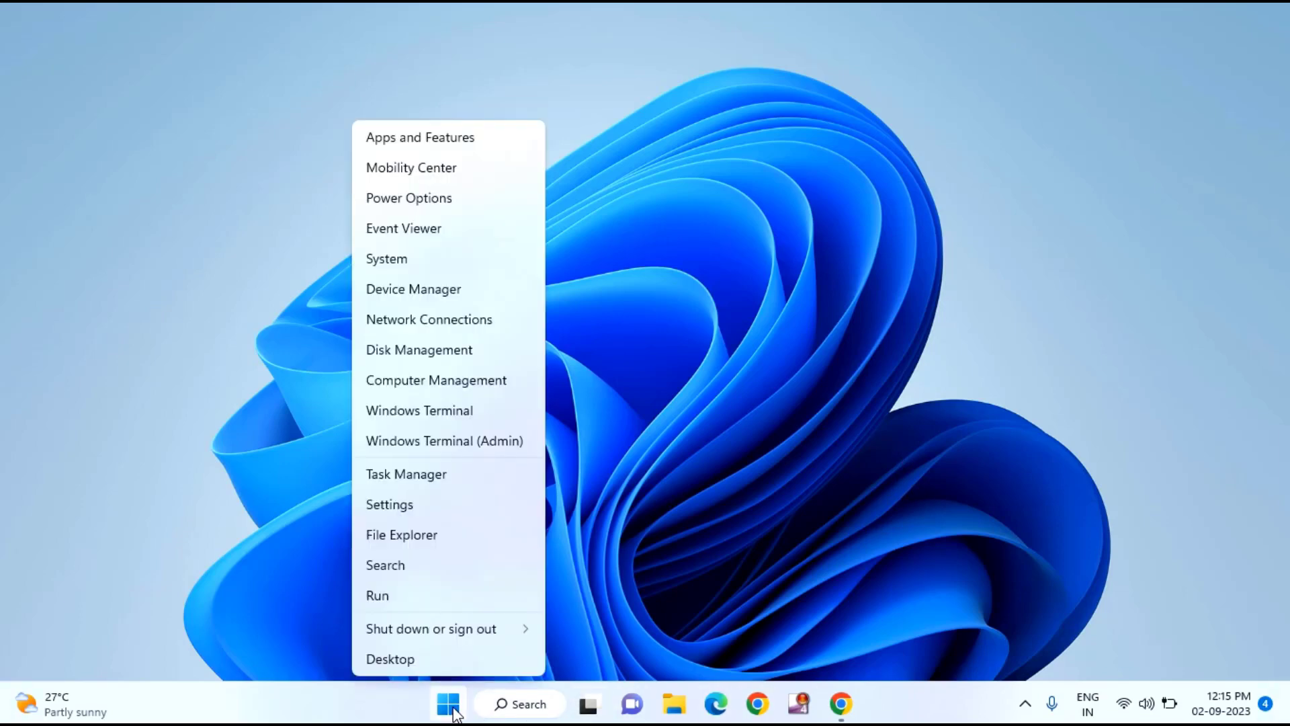
{"action": "left_click", "coordinate": [436, 482]}
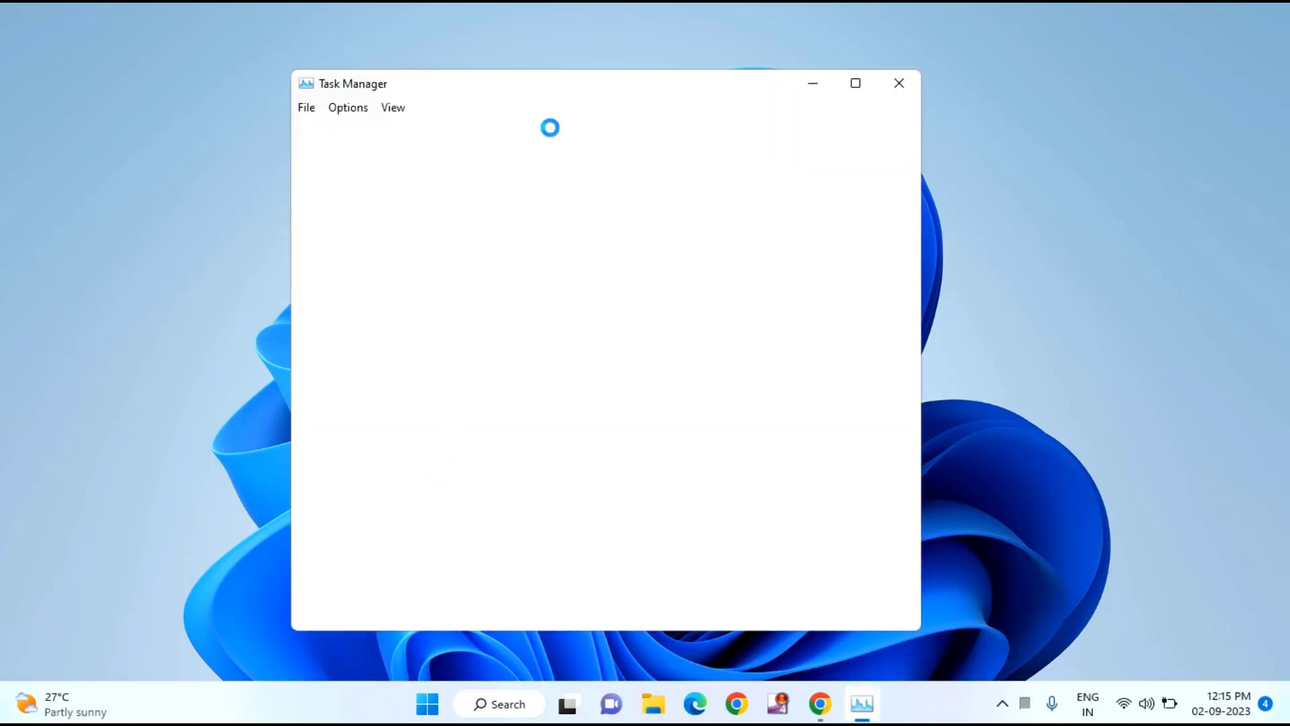
{"action": "left_click", "coordinate": [528, 134]}
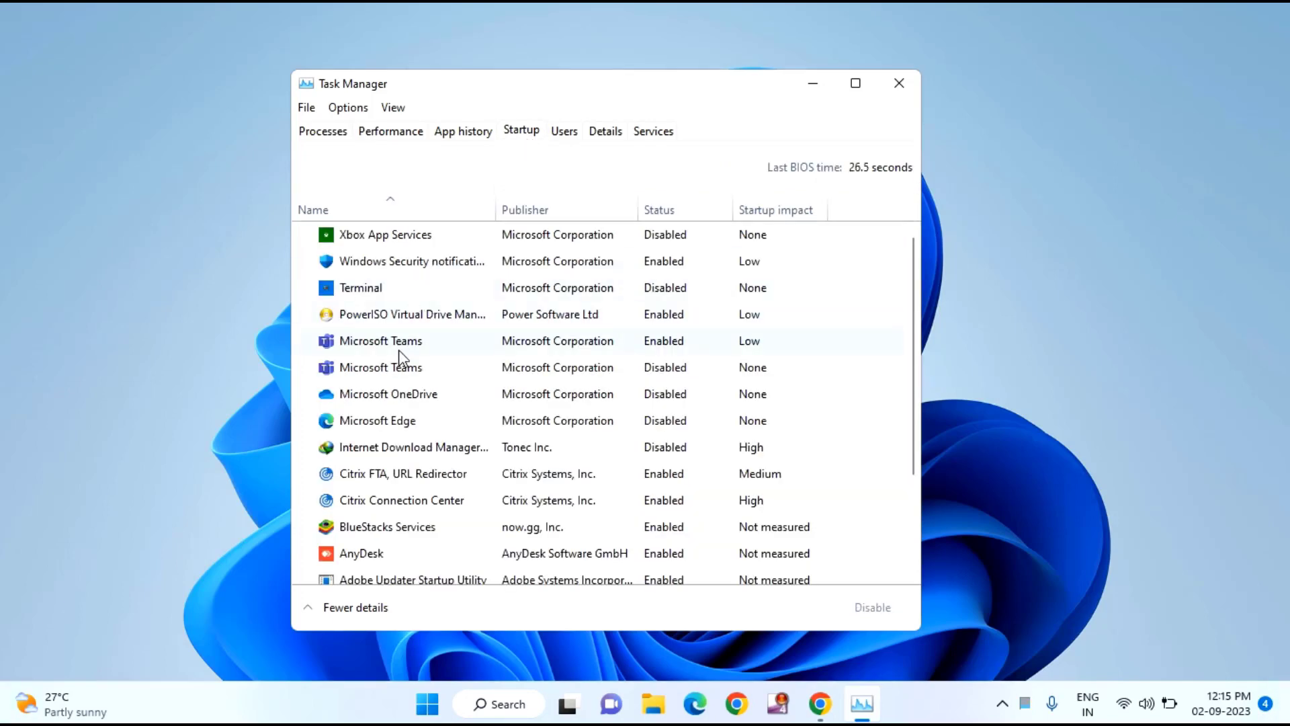
Check whether Microsoft Edge is disabled among the startup apps, and close Task Manager
{"action": "left_click", "coordinate": [408, 424]}
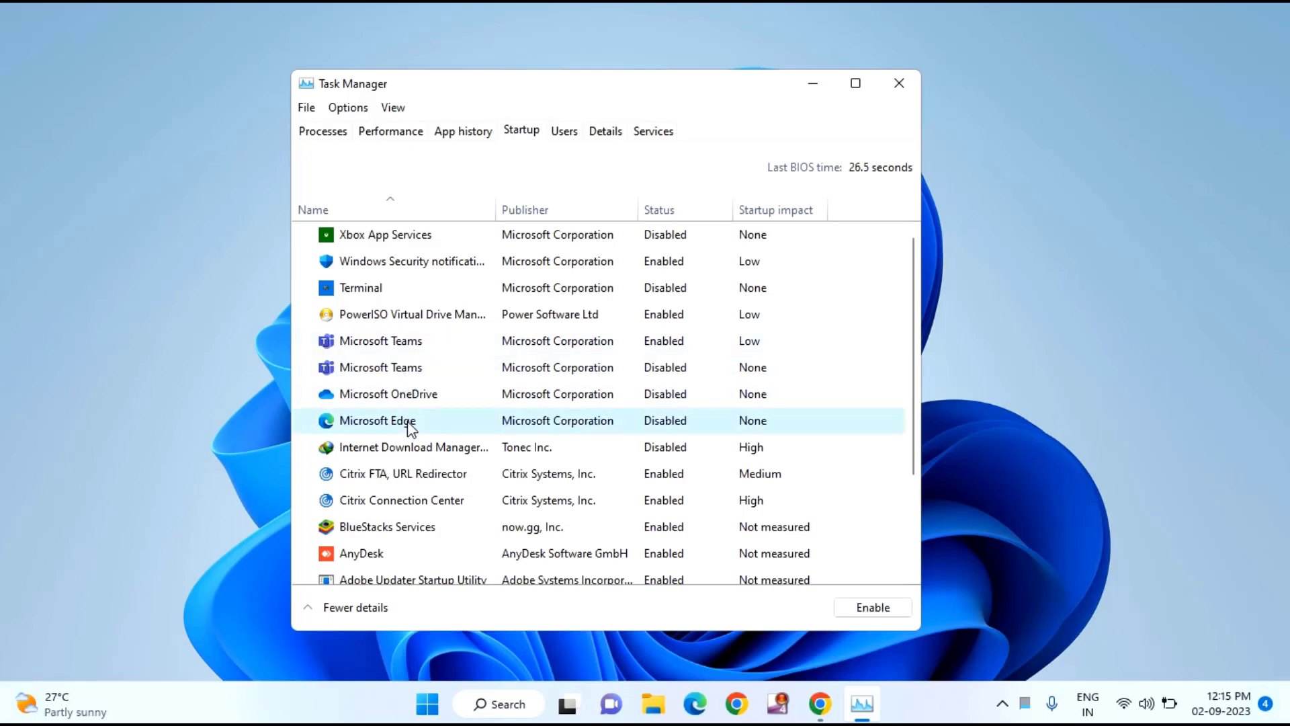
{"action": "right_click", "coordinate": [409, 424]}
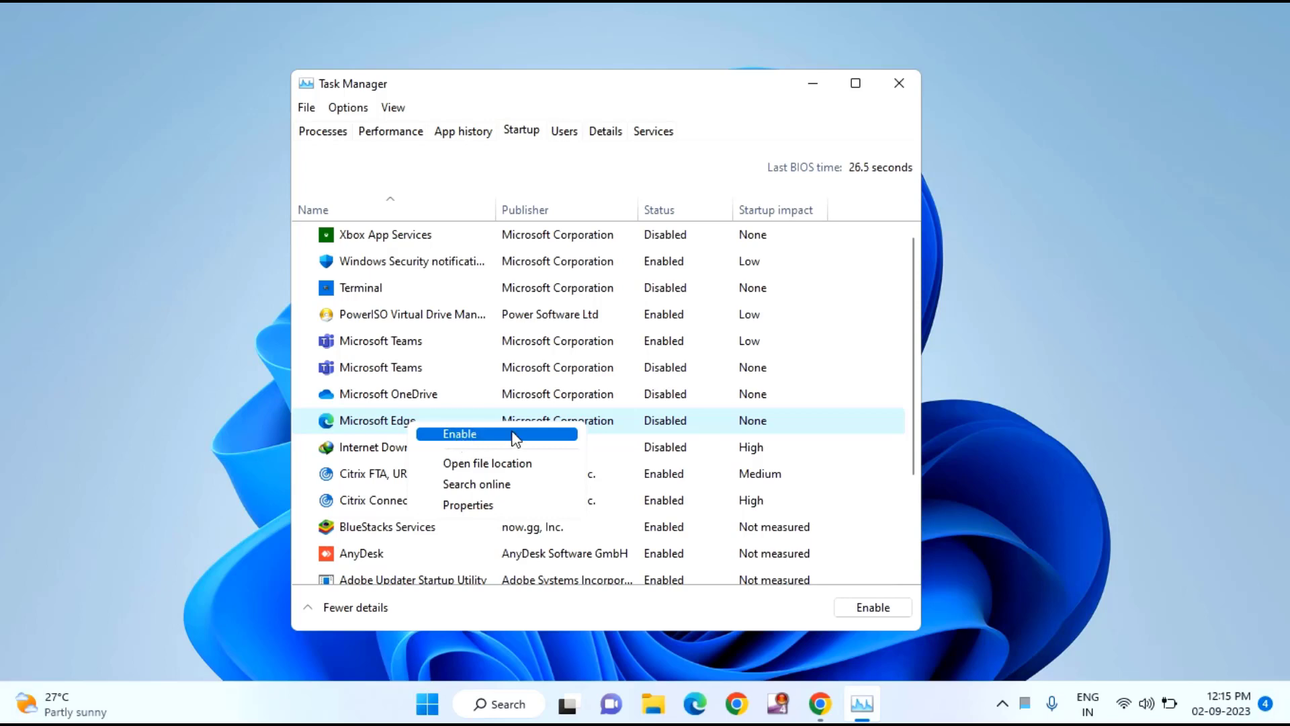
{"action": "left_click", "coordinate": [678, 419]}
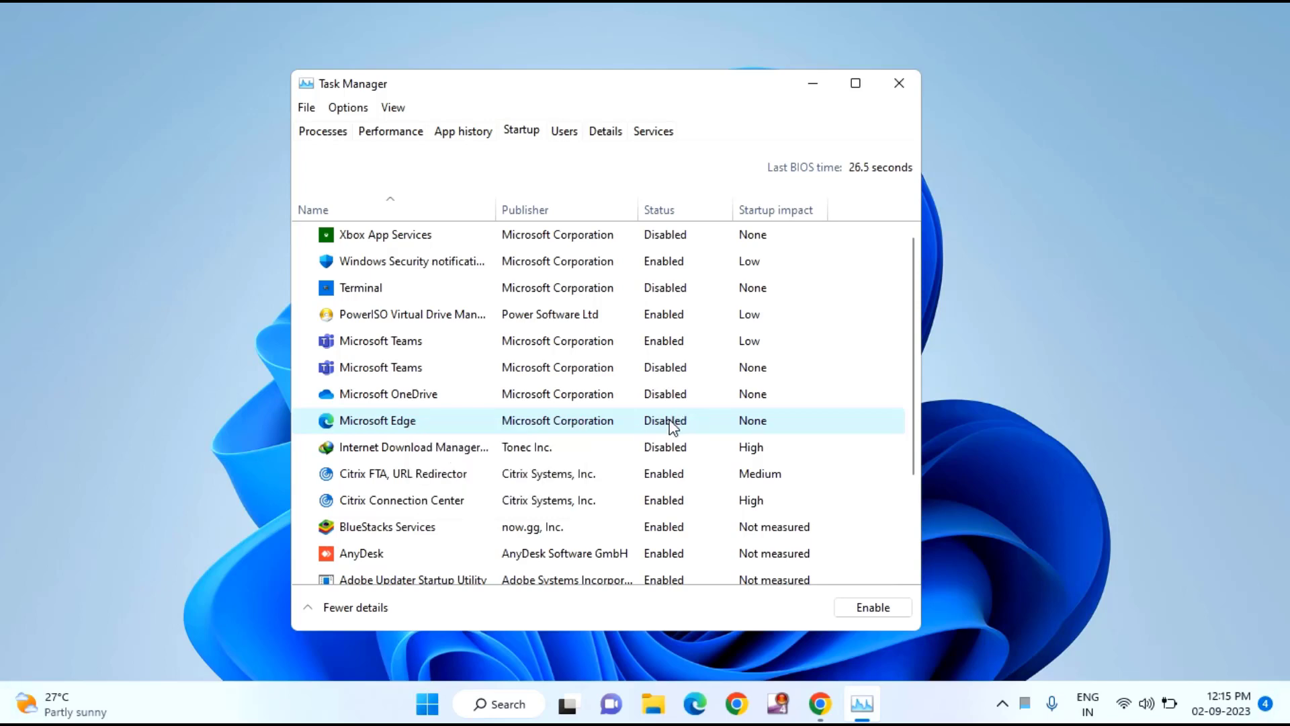
{"action": "scroll", "coordinate": [669, 424], "scroll_direction": "down", "scroll_amount": 2}
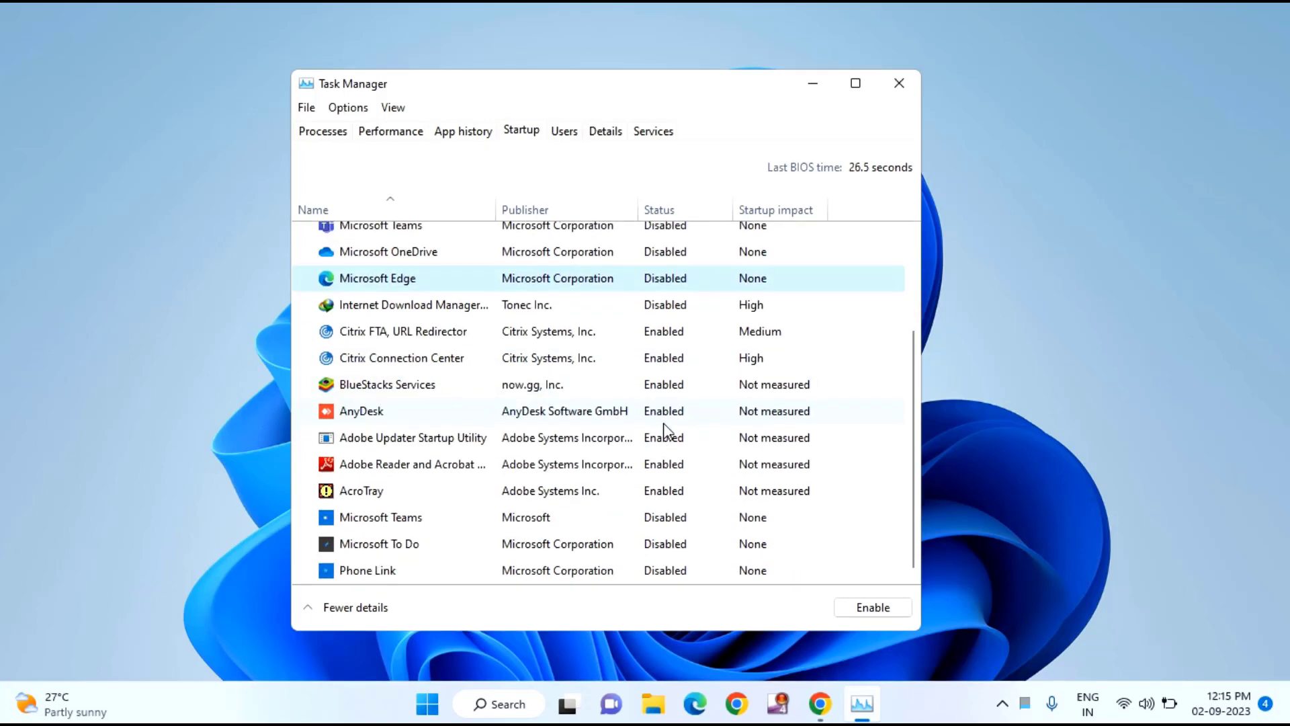
{"action": "scroll", "coordinate": [721, 342], "scroll_direction": "up", "scroll_amount": 2}
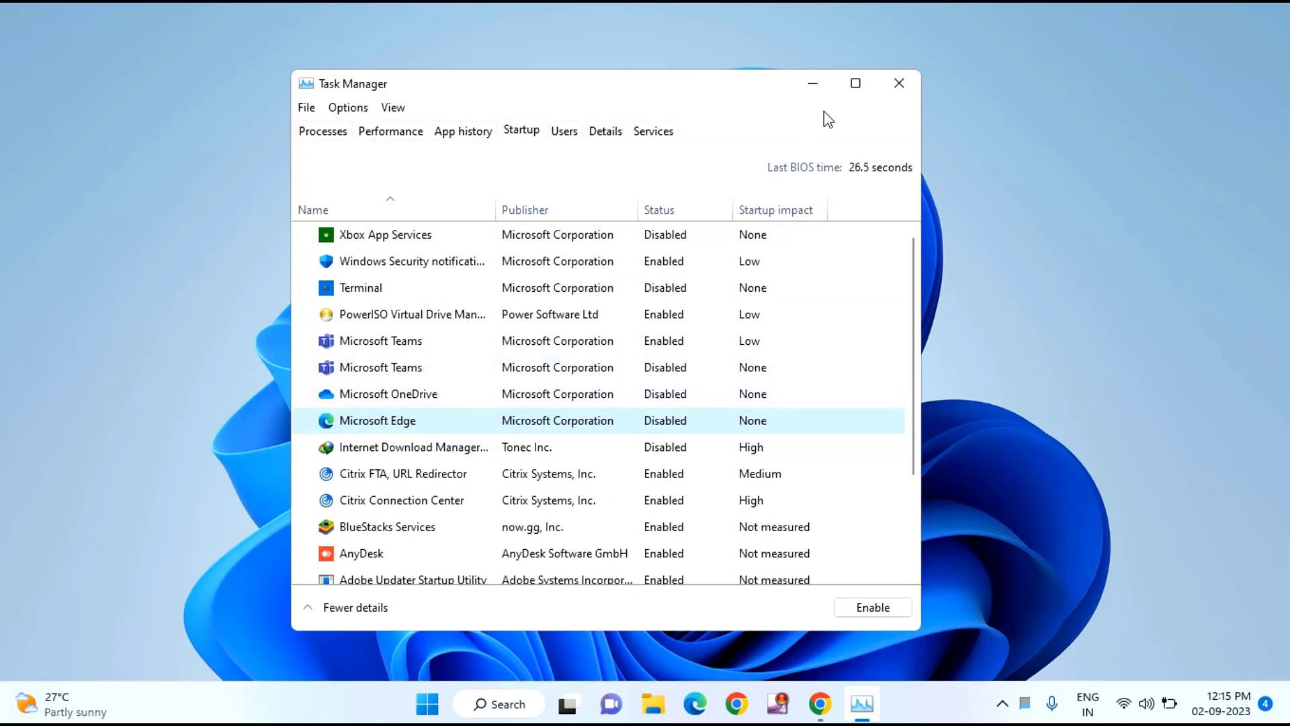
{"action": "left_click", "coordinate": [899, 85]}
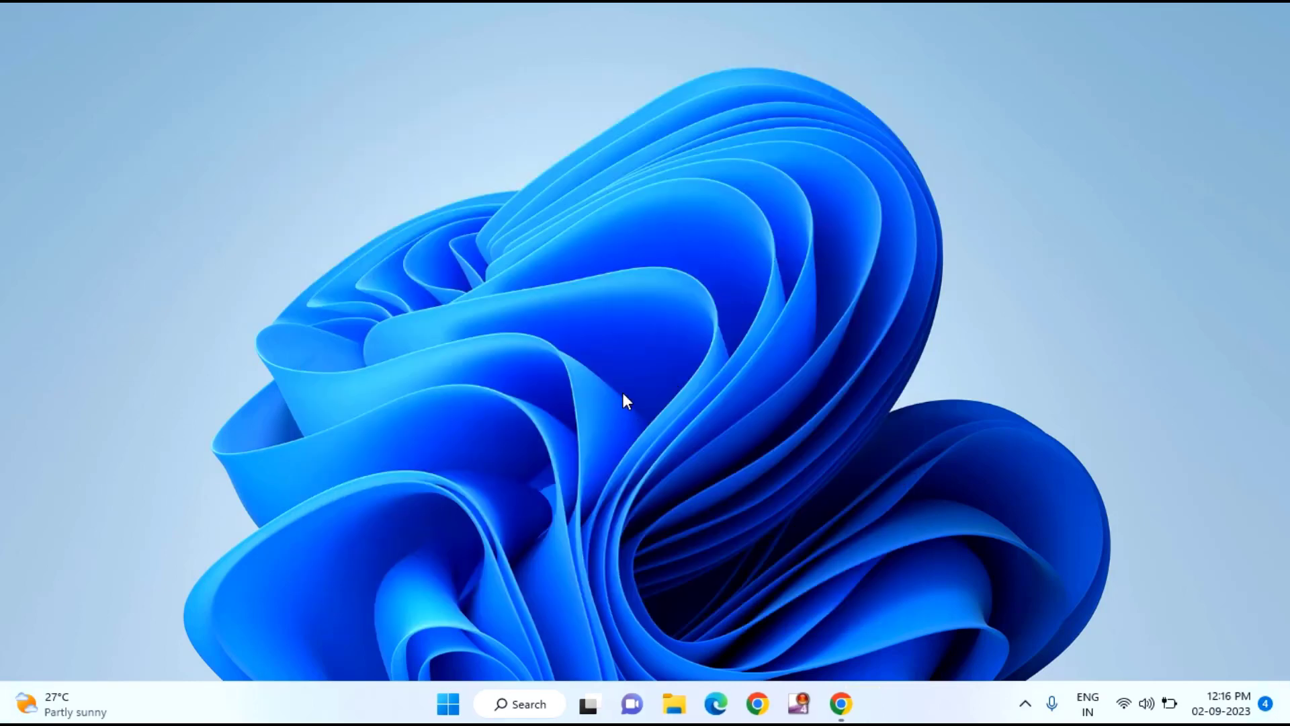
Run "Shell:Common startup" to check the shared startup folder for a Microsoft Edge shortcut, and close the folder
{"action": "key", "text": "super+r"}
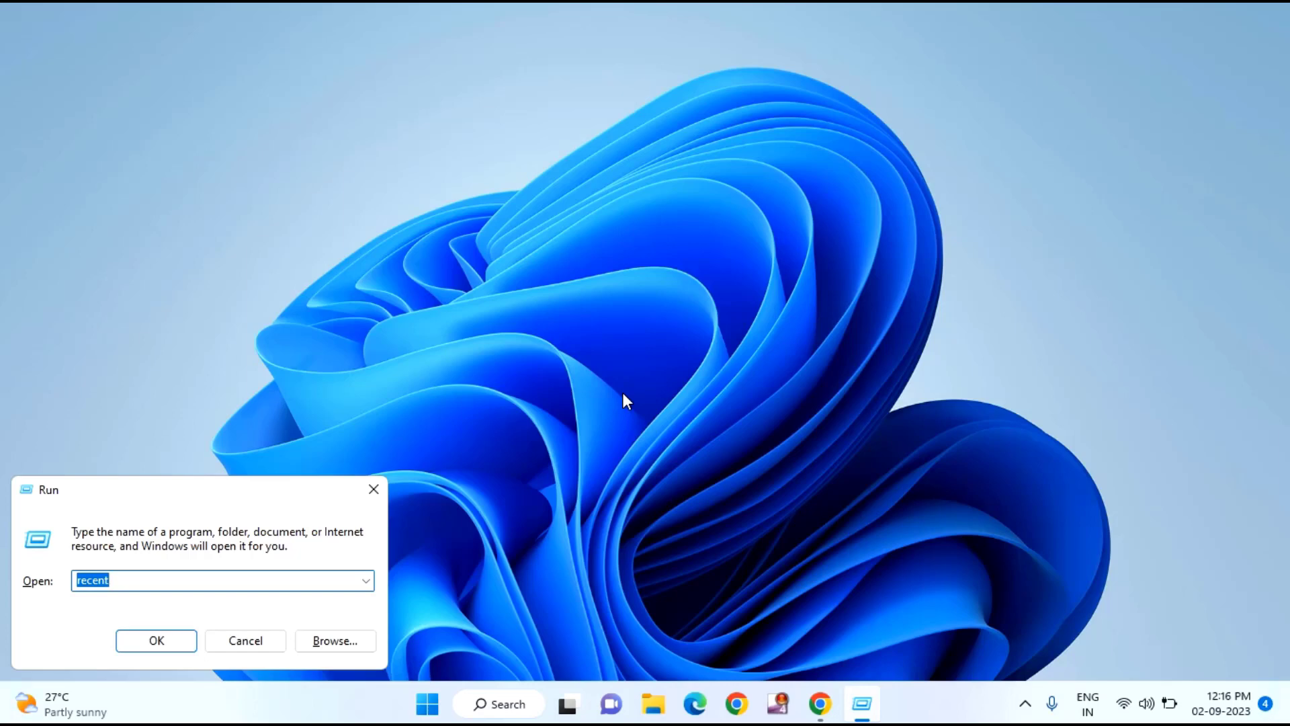
{"action": "type", "text": "She"}
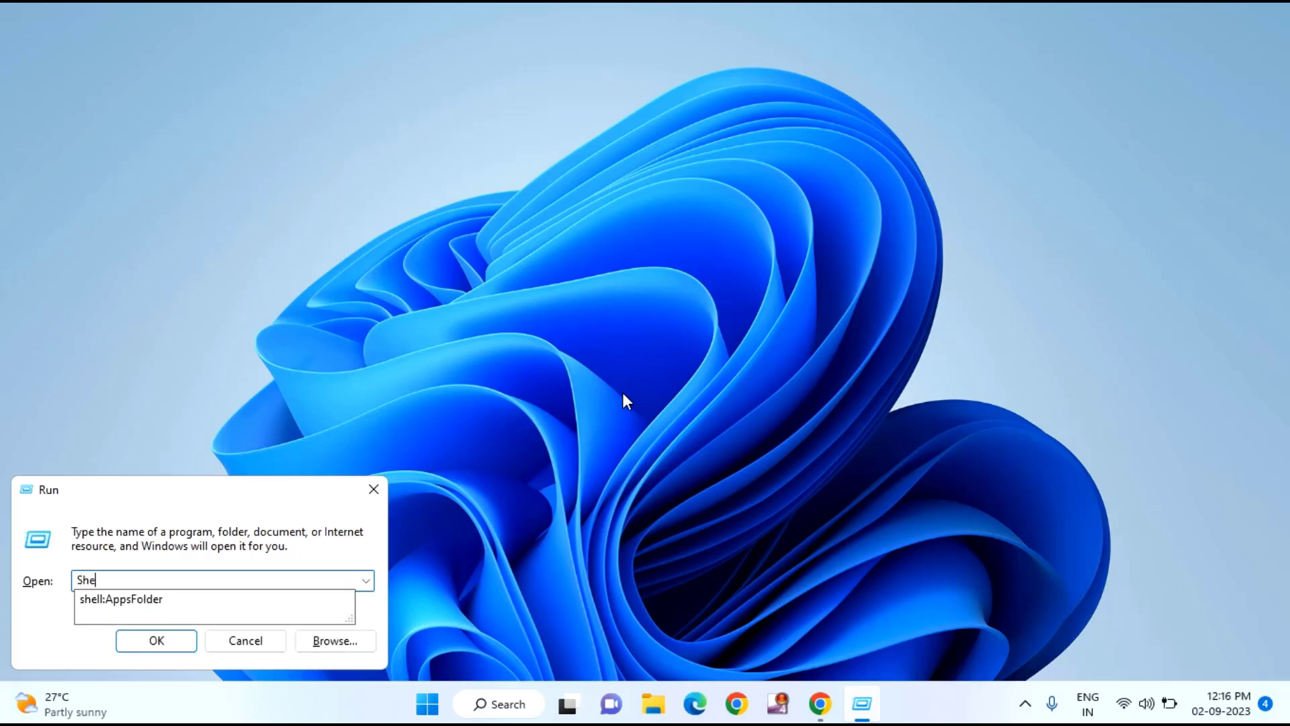
{"action": "type", "text": "ll:C"}
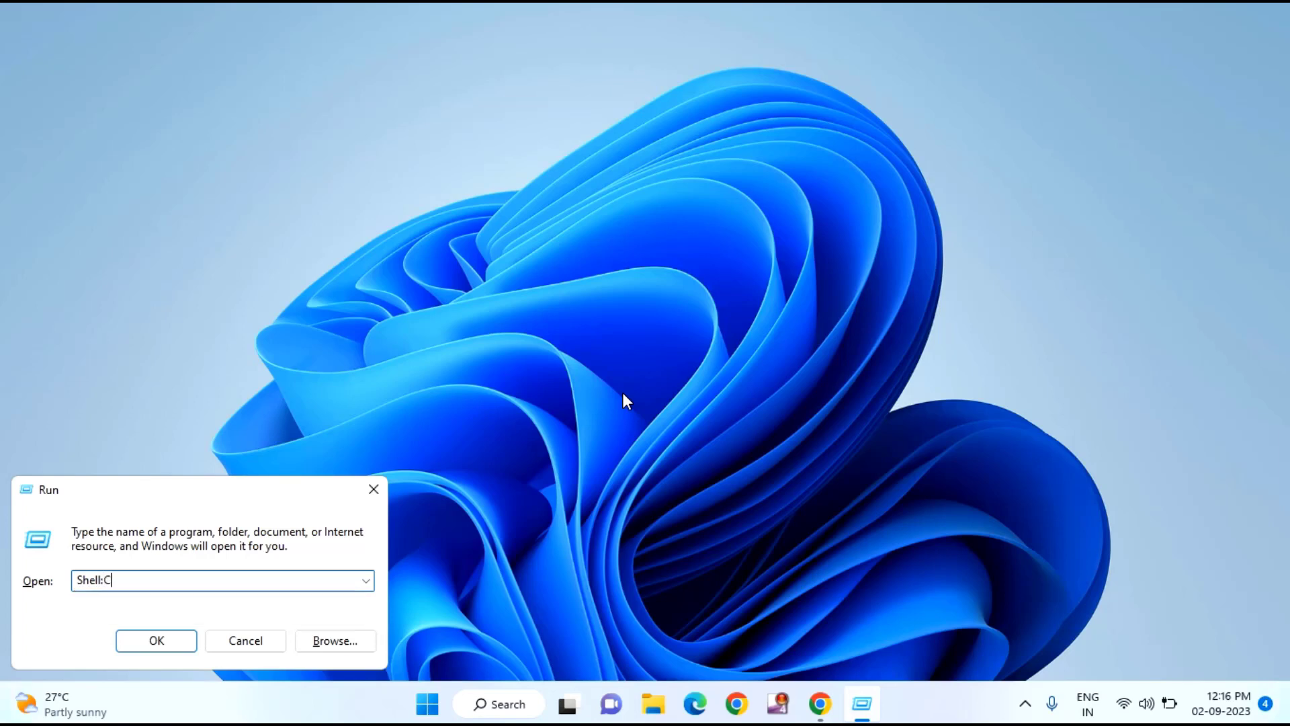
{"action": "type", "text": "ommon startup"}
{"action": "key", "text": "Return"}
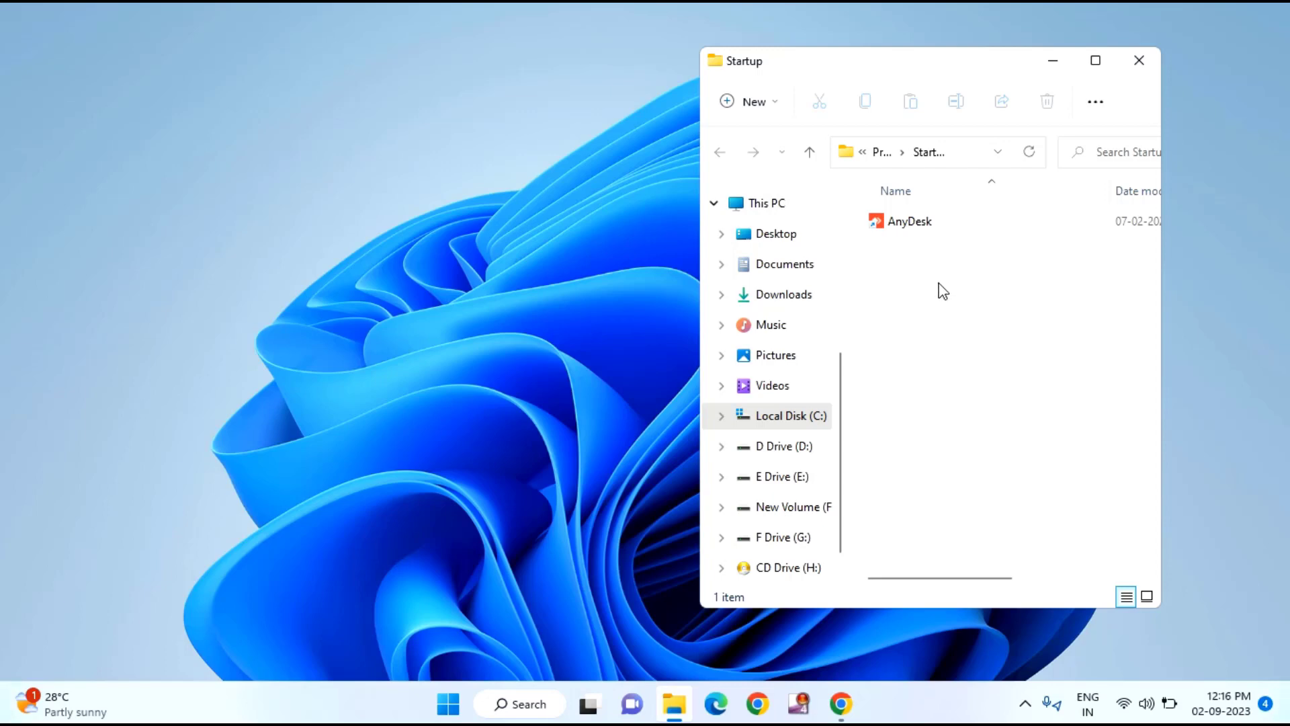
{"action": "left_click", "coordinate": [1141, 70]}
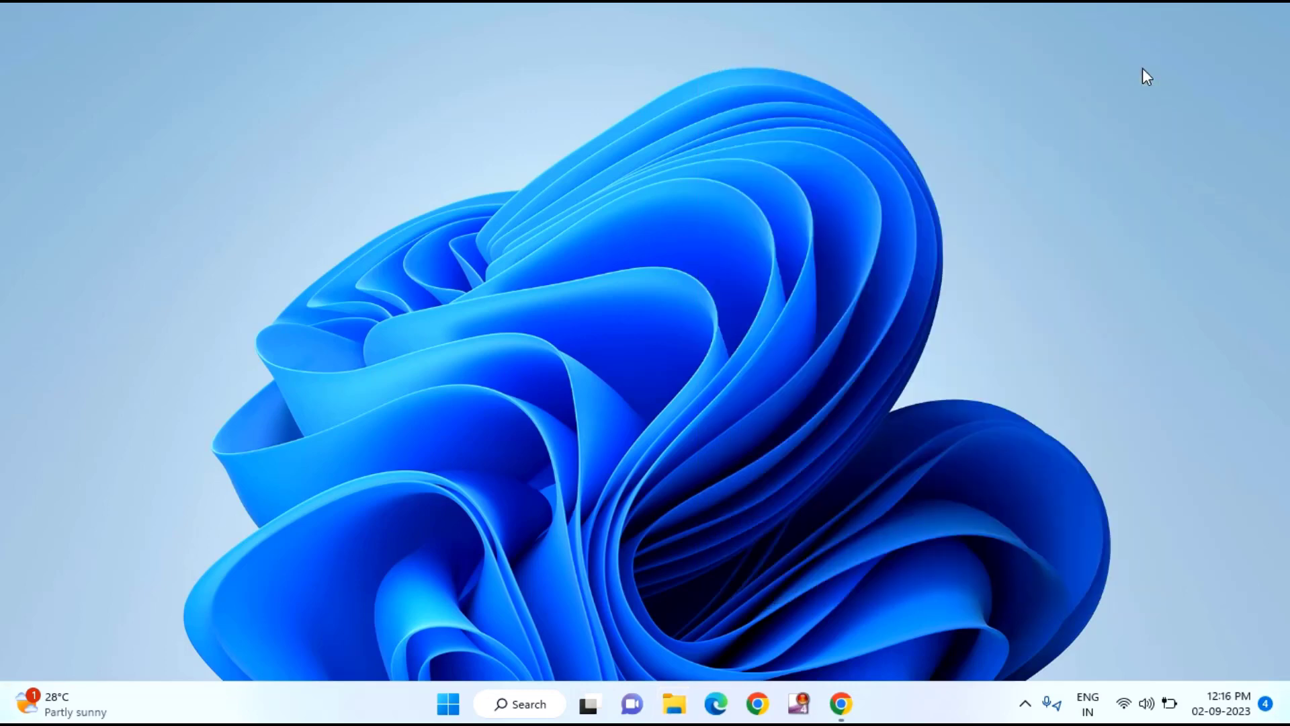
Search for "task" to open Task Scheduler, and show the Task Scheduler Library in a maximized window
{"action": "left_click", "coordinate": [455, 708]}
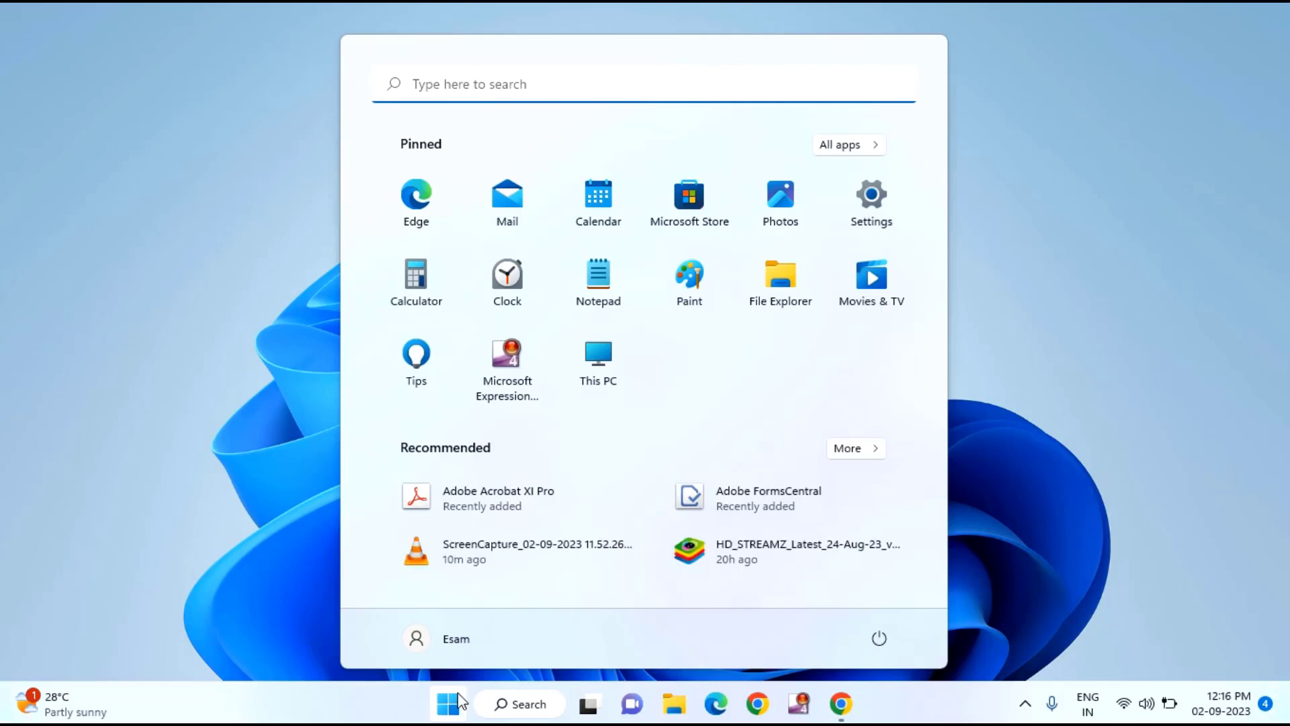
{"action": "left_click", "coordinate": [534, 94]}
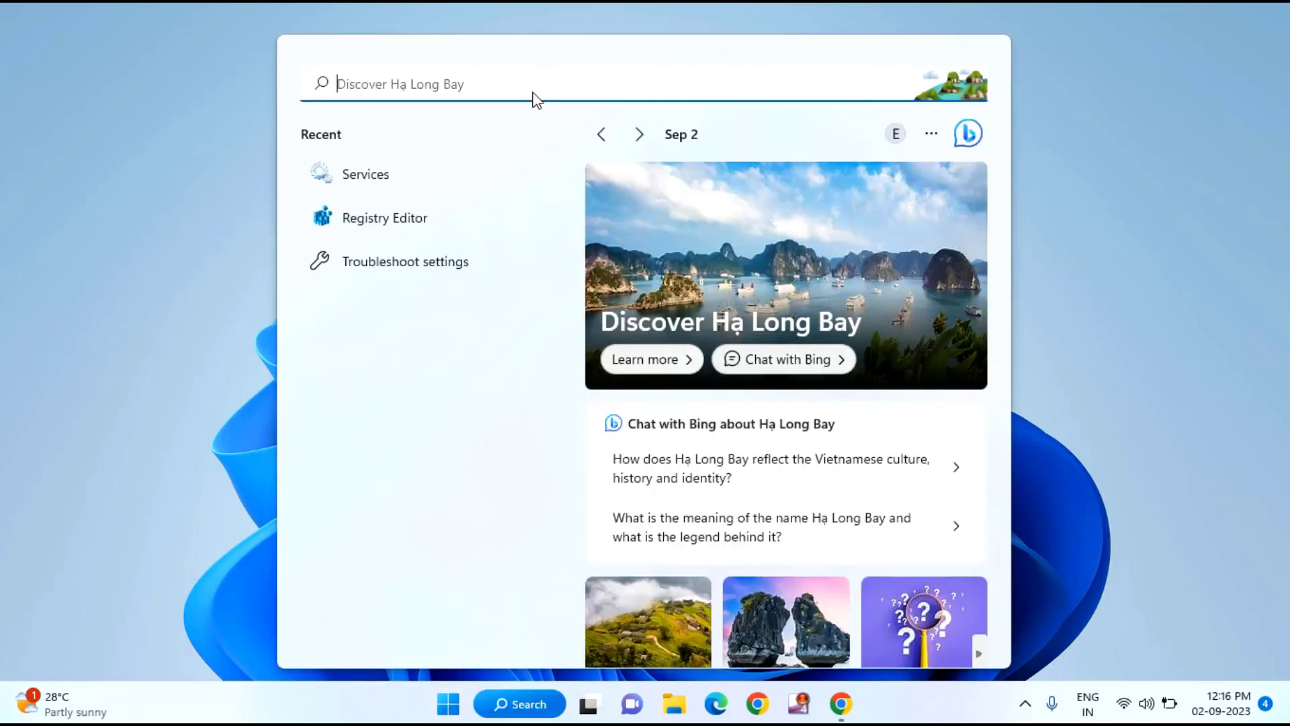
{"action": "type", "text": "task"}
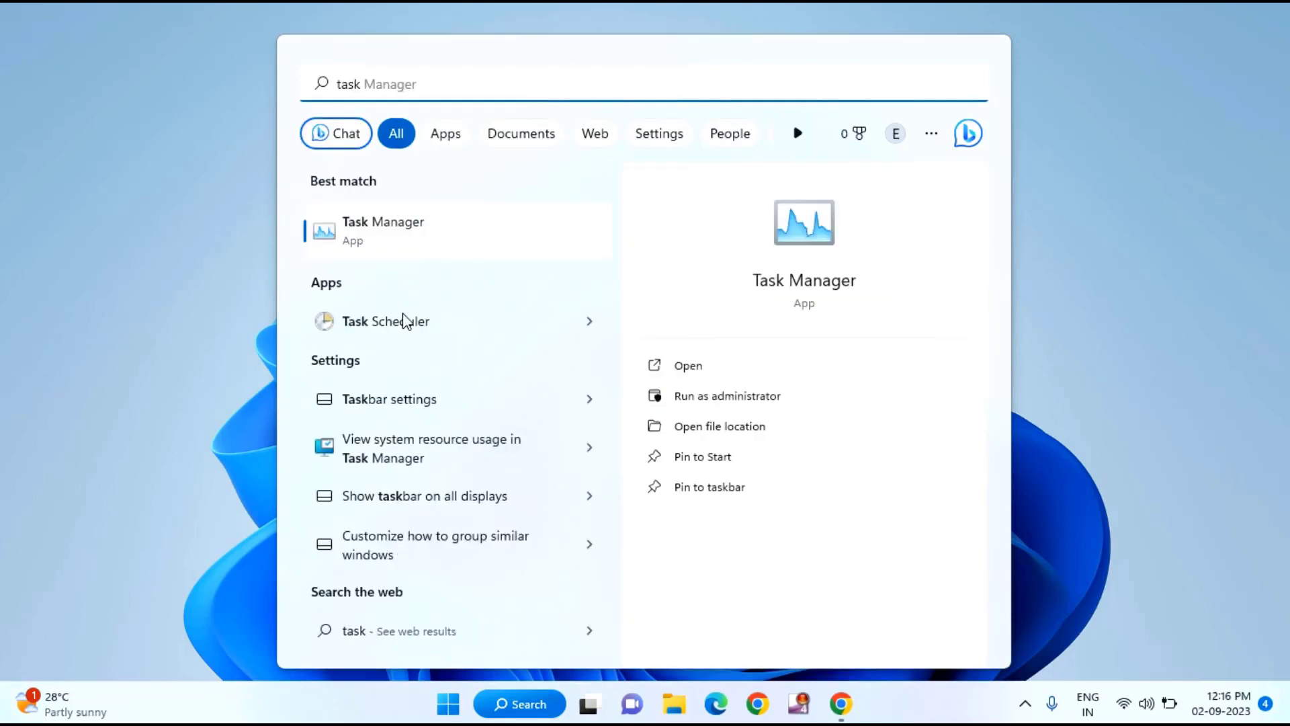
{"action": "left_click", "coordinate": [395, 330]}
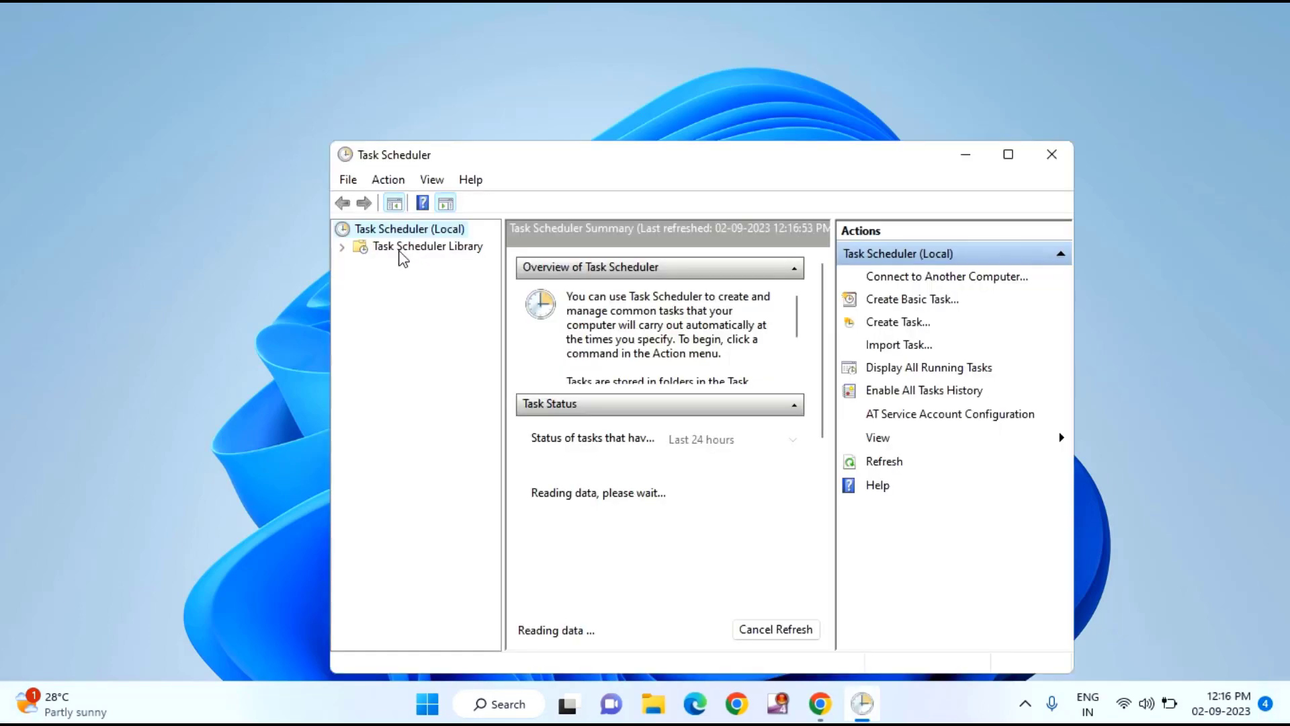
{"action": "left_click", "coordinate": [400, 249]}
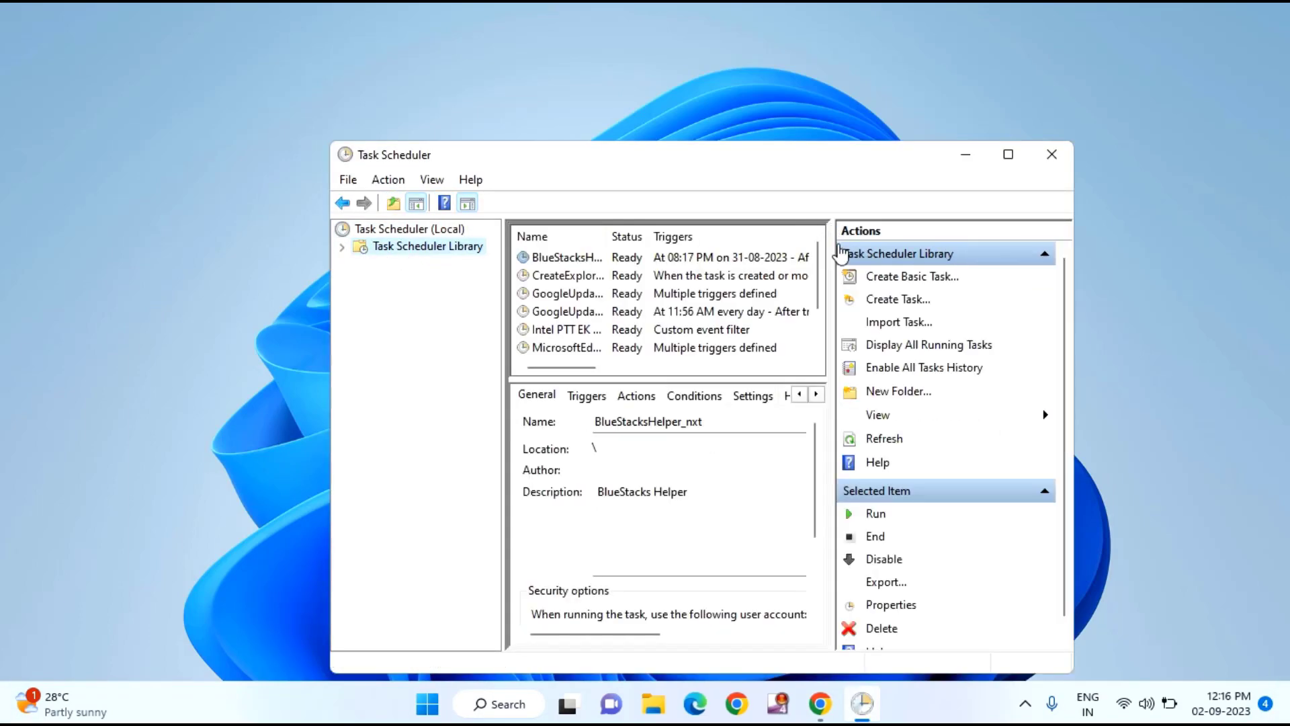
{"action": "left_click", "coordinate": [1019, 156]}
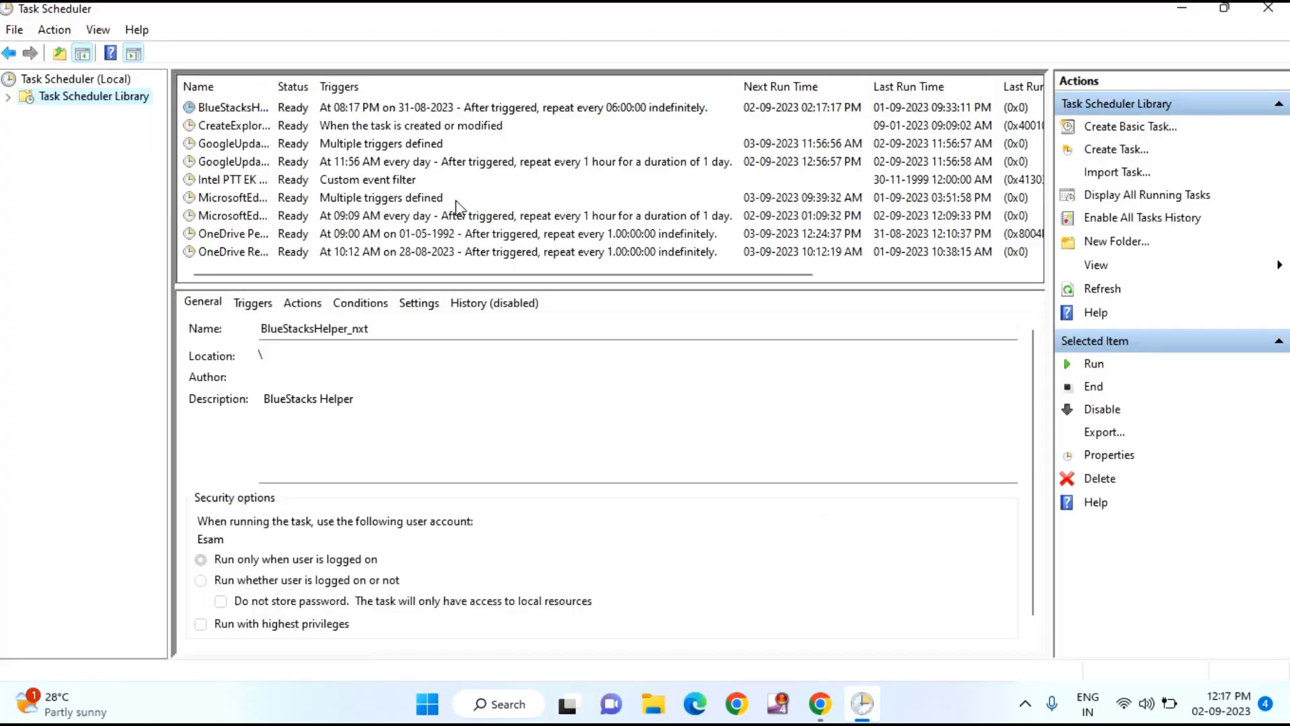
Disable both scheduled tasks, MicrosoftEdgeUpdateTaskMachineCore and MicrosoftEdgeUpdateTaskMachineUA, and close Task Scheduler
{"action": "left_click", "coordinate": [241, 200]}
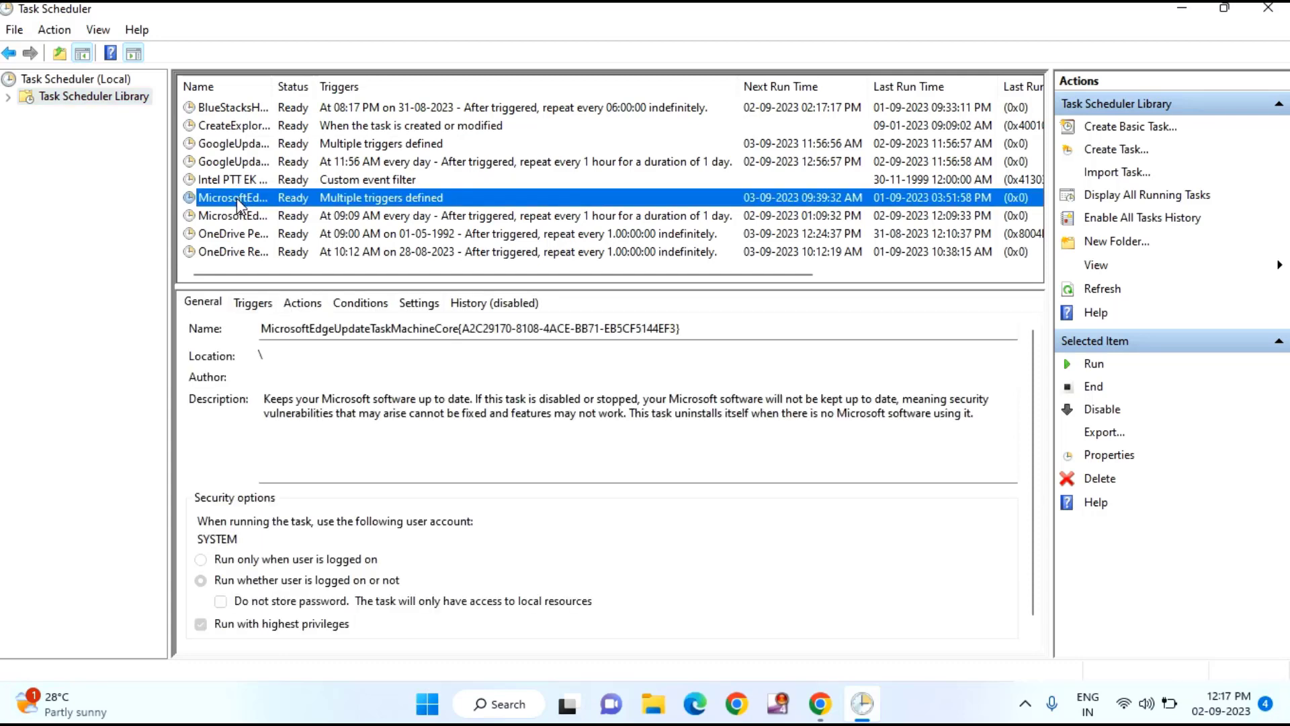
{"action": "right_click", "coordinate": [240, 204]}
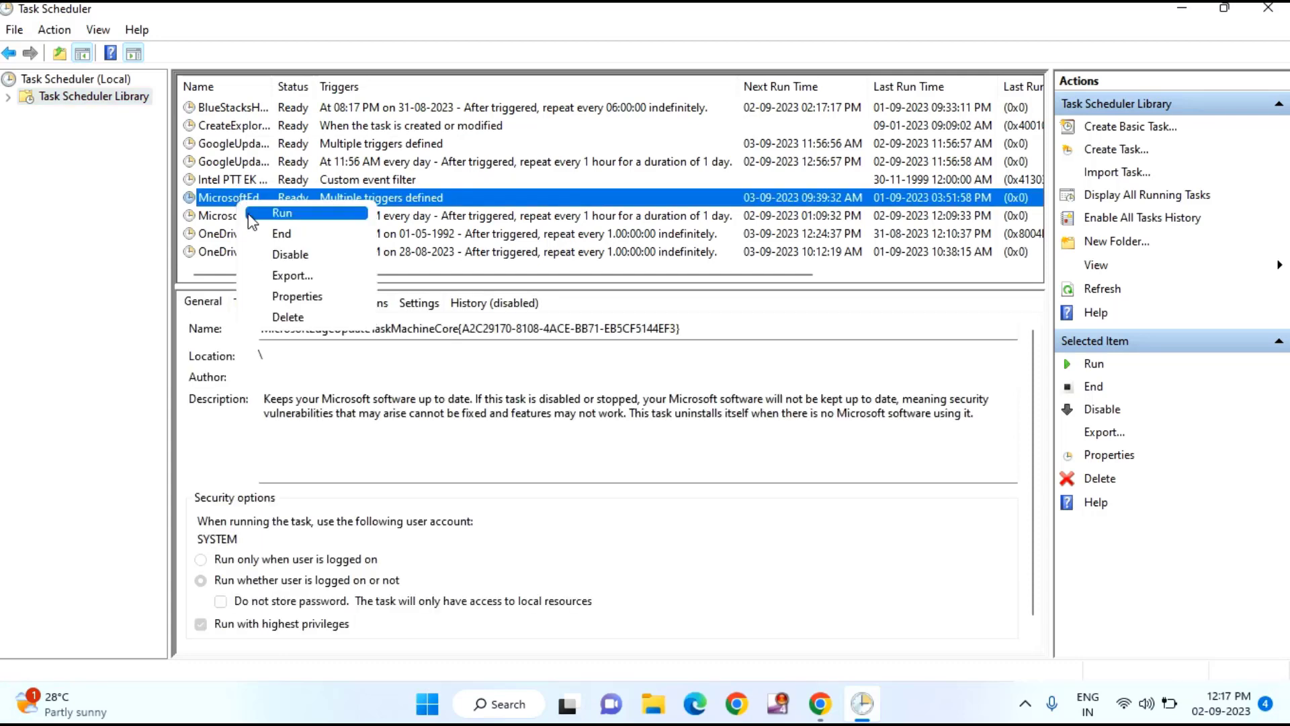
{"action": "left_click", "coordinate": [280, 260]}
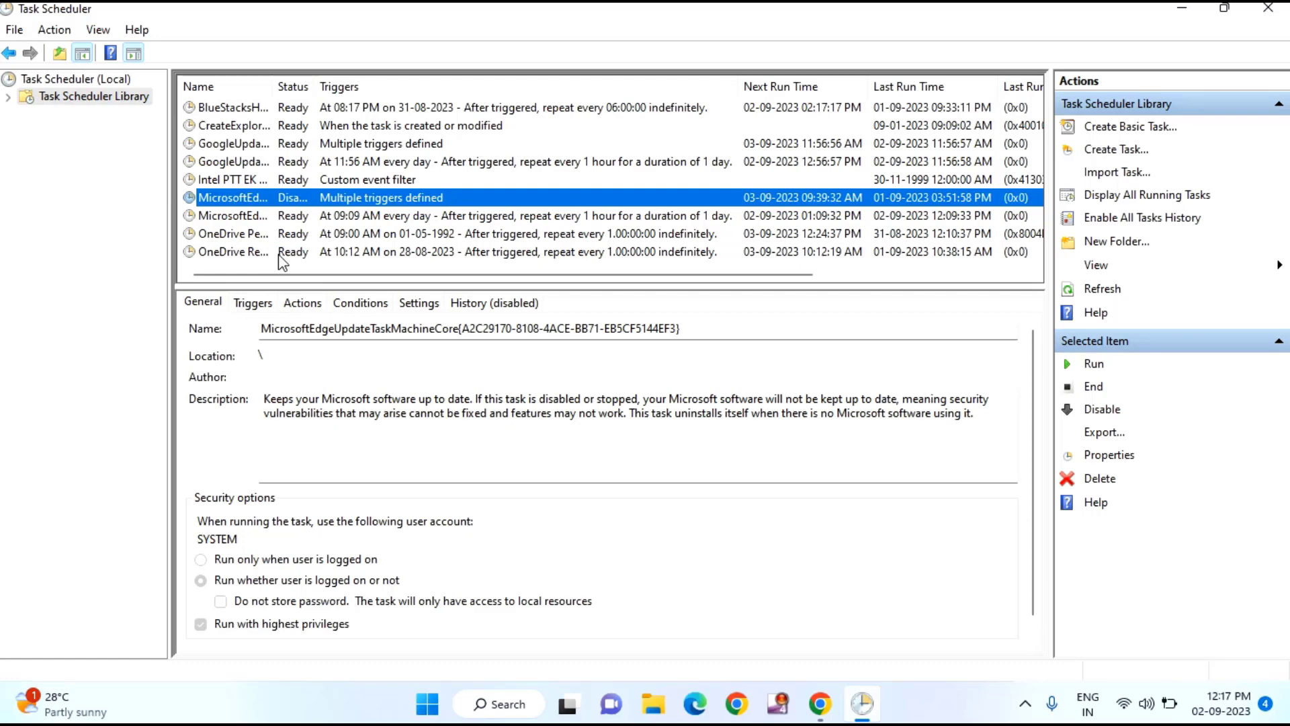
{"action": "right_click", "coordinate": [246, 222]}
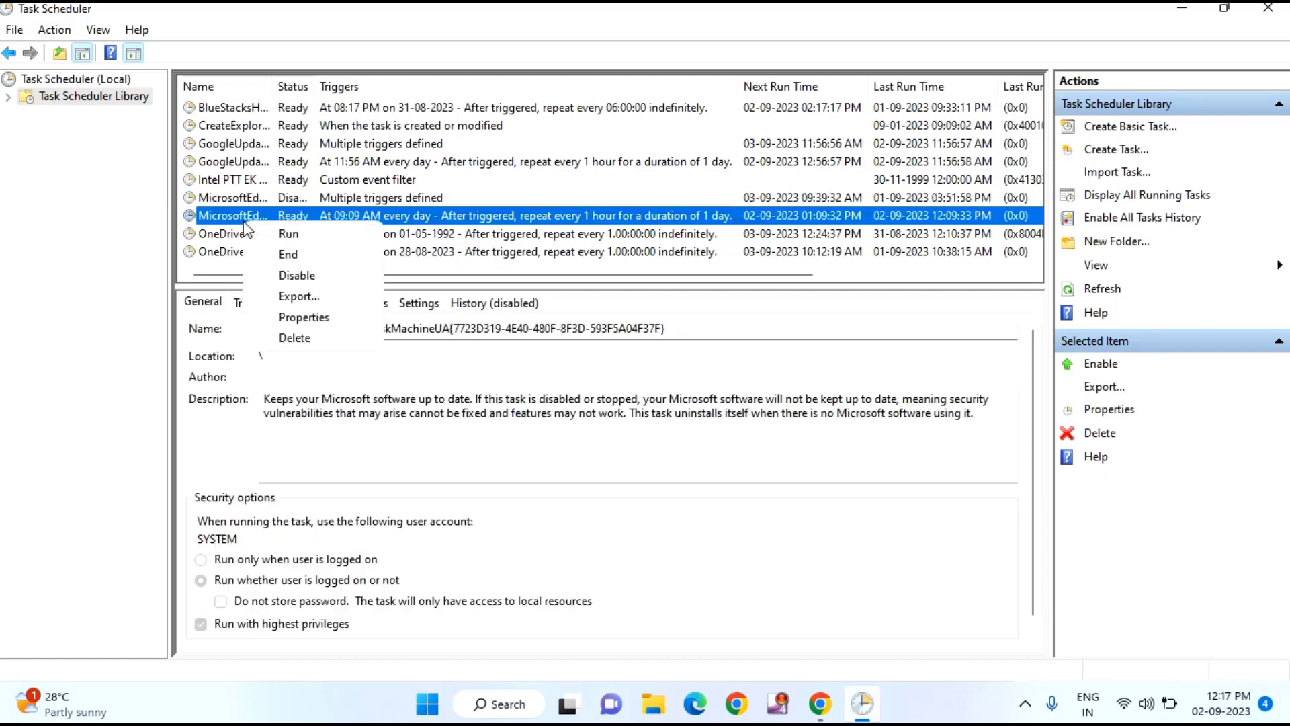
{"action": "left_click", "coordinate": [285, 277]}
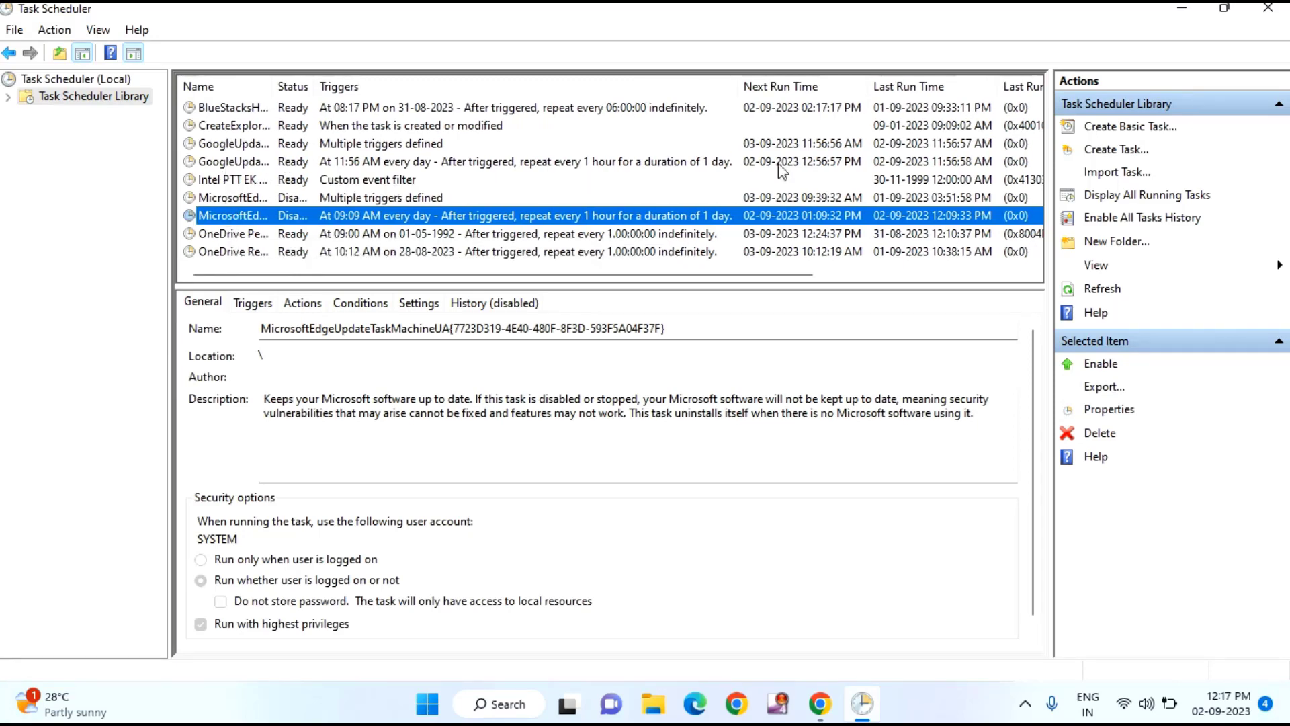
{"action": "left_click", "coordinate": [1269, 10]}
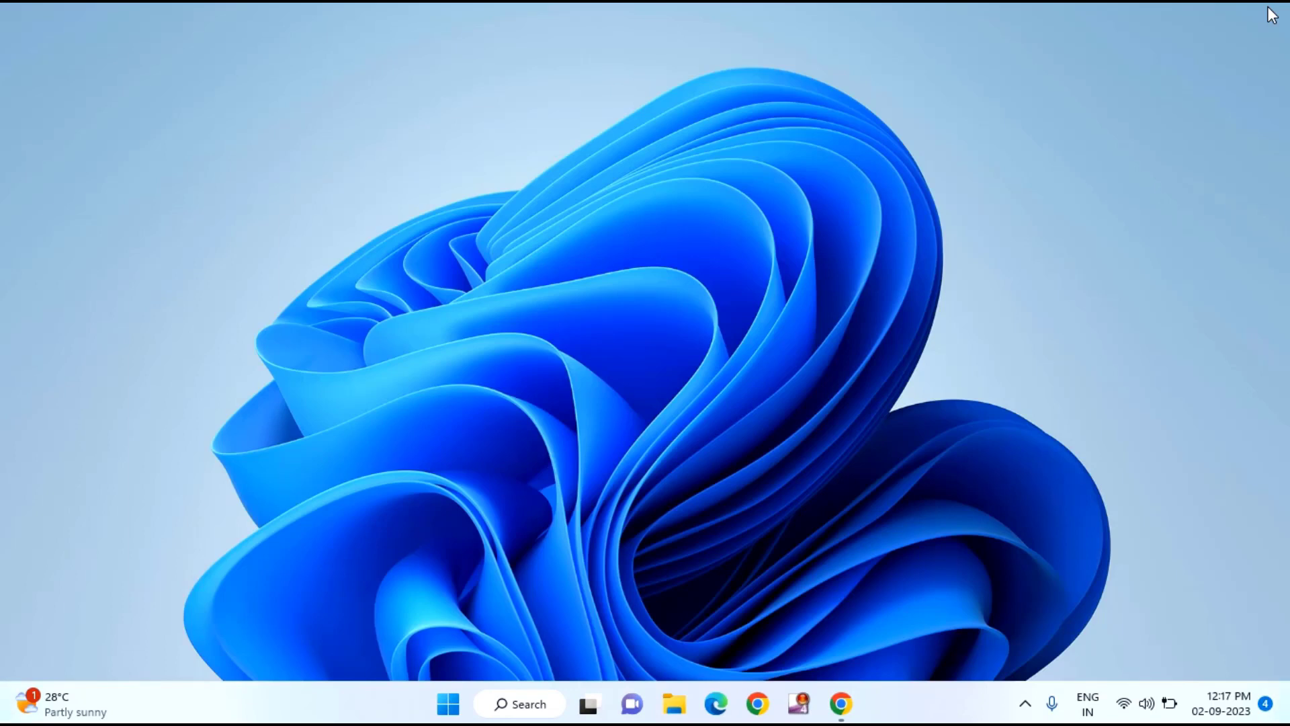
Search for "regedit", launch Registry Editor, and allow it to make changes to the device
{"action": "left_click", "coordinate": [450, 707]}
{"action": "left_click", "coordinate": [475, 84]}
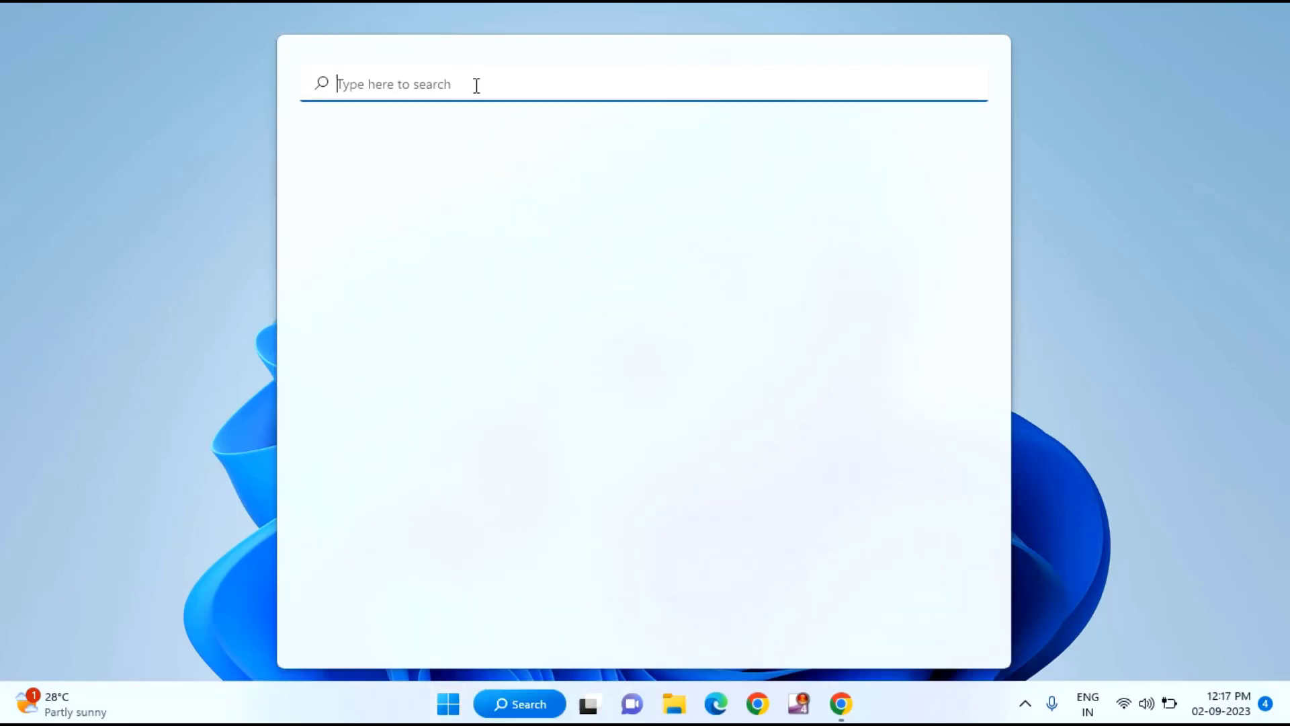
{"action": "type", "text": "re"}
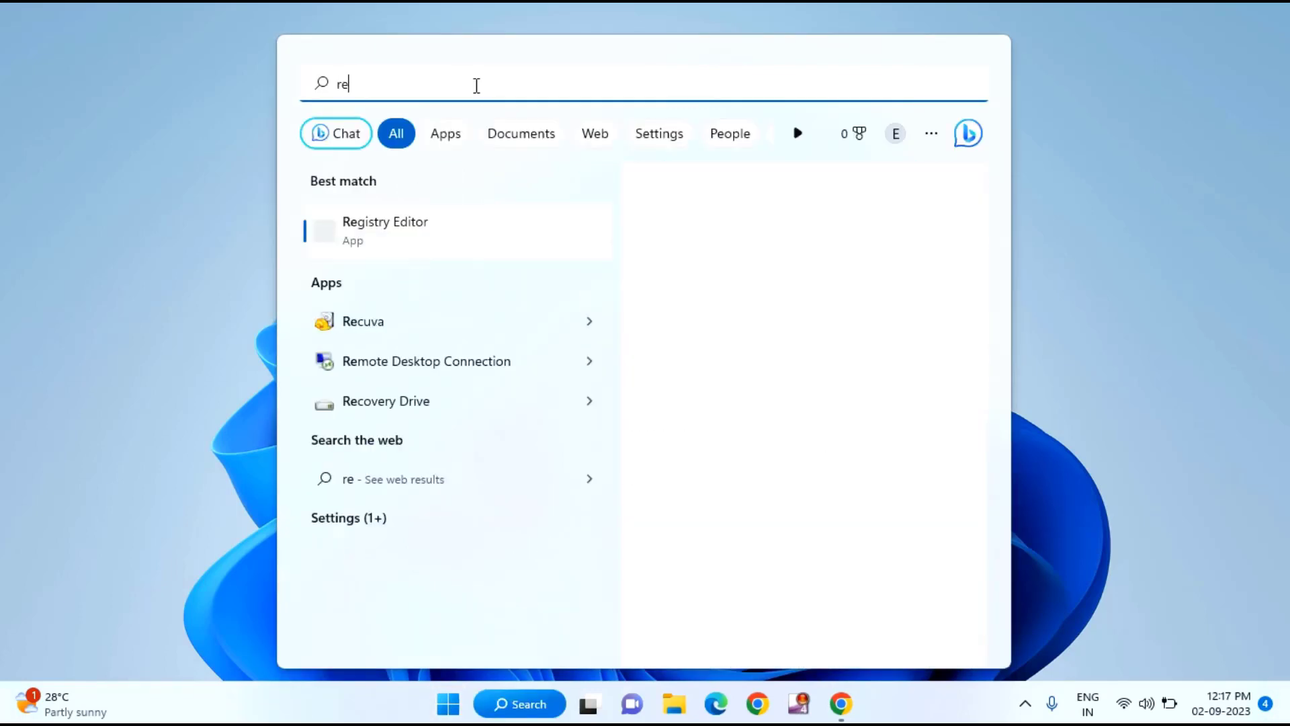
{"action": "type", "text": "gedit"}
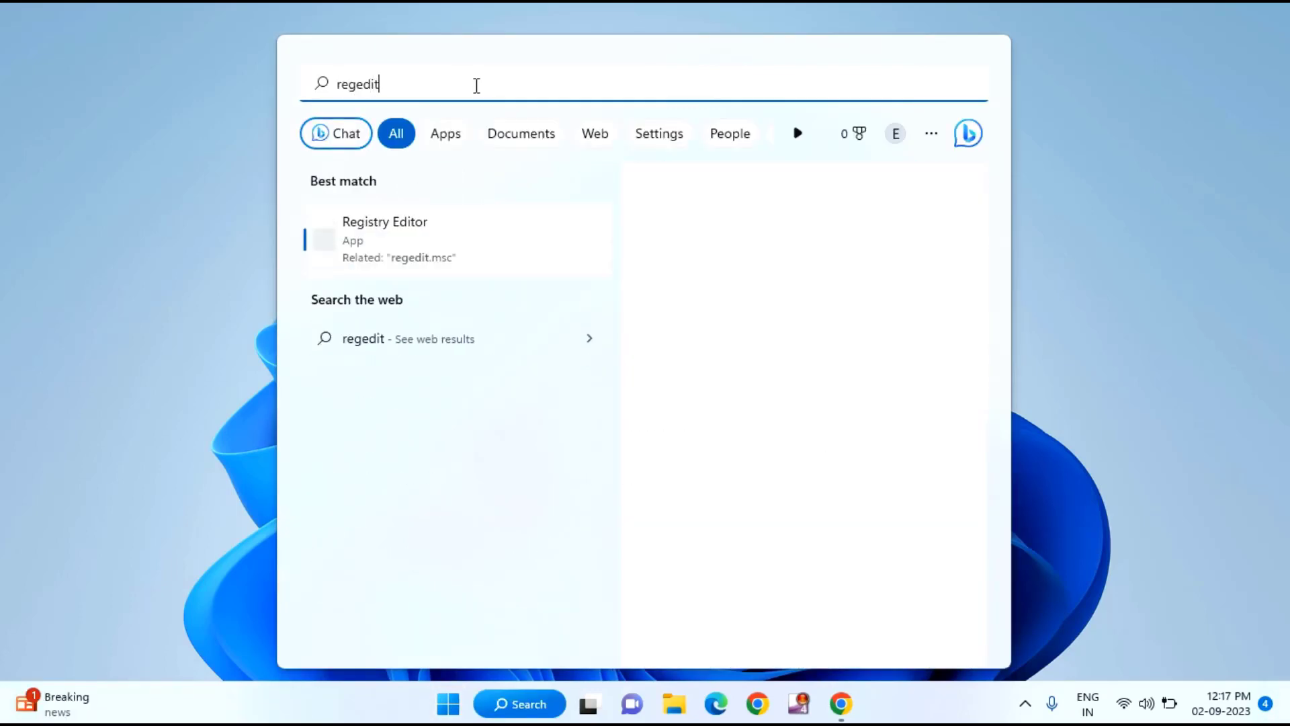
{"action": "key", "text": "Return"}
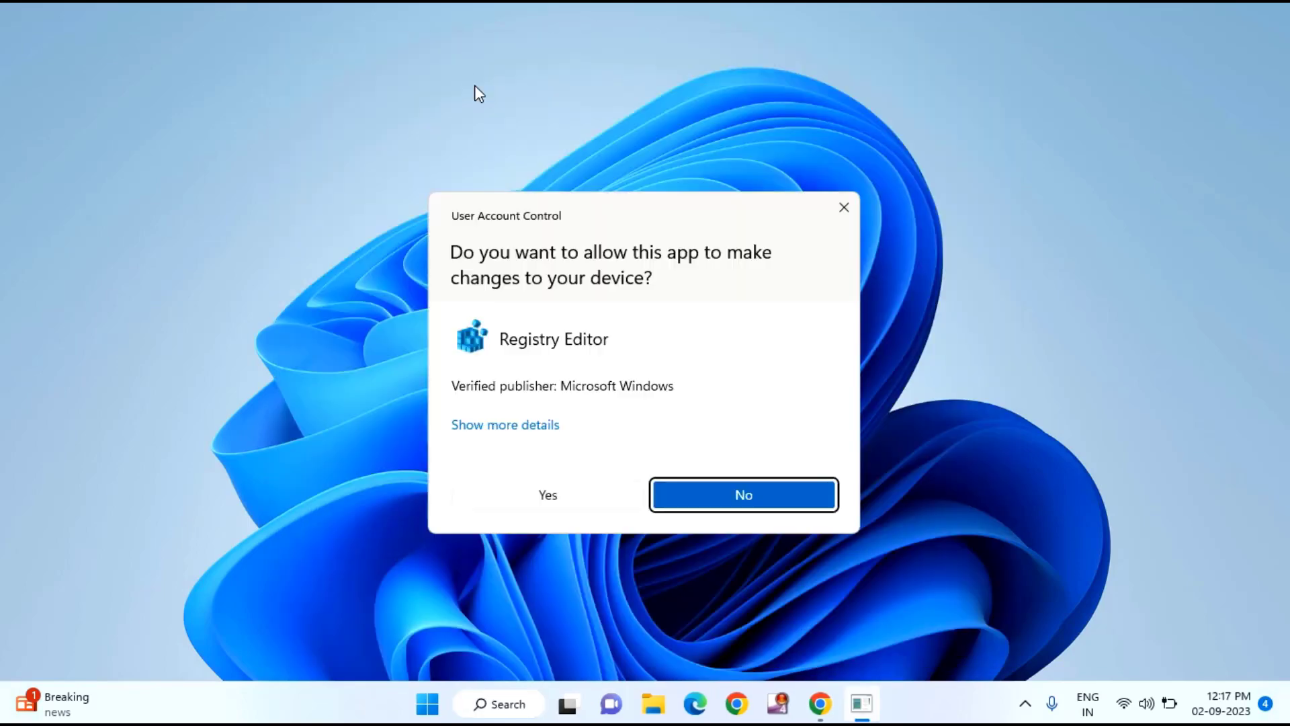
{"action": "left_click", "coordinate": [582, 493]}
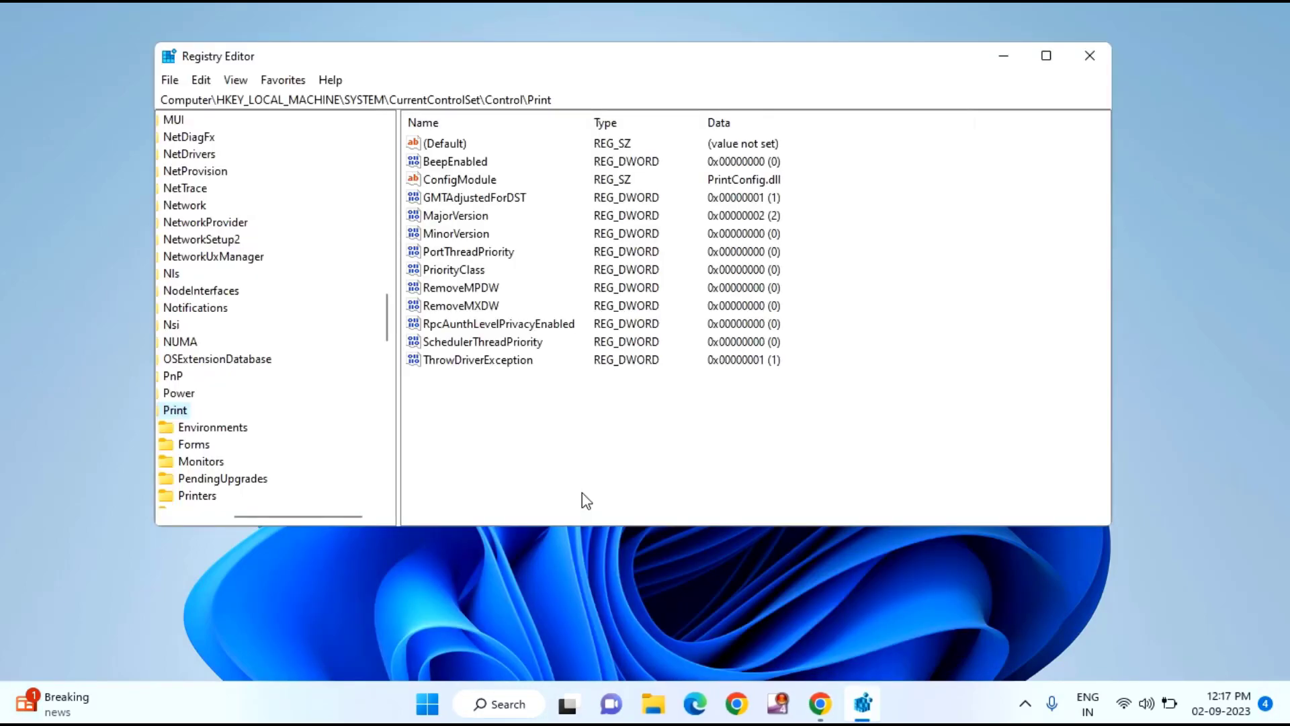
Collapse the expanded registry tree, including SYSTEM and HKEY_LOCAL_MACHINE, back to the top-level root keys
{"action": "left_click", "coordinate": [216, 516]}
{"action": "scroll", "coordinate": [245, 425], "scroll_direction": "up", "scroll_amount": 20}
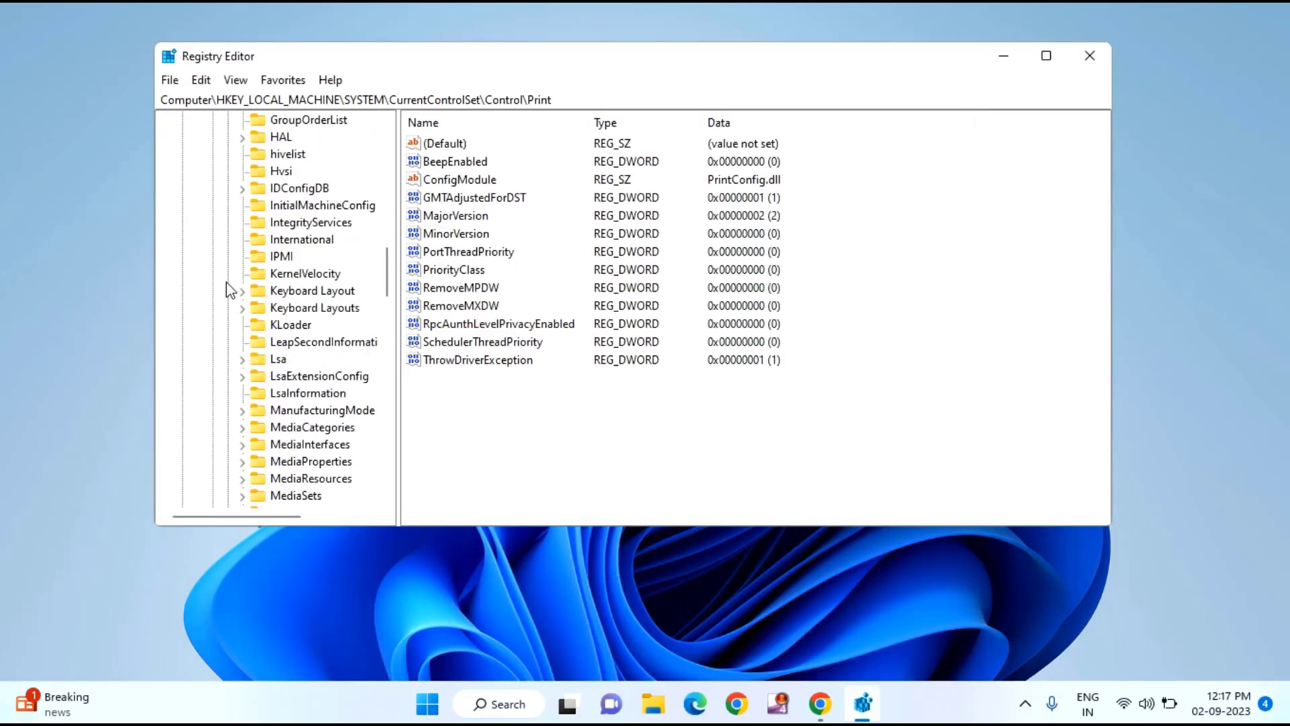
{"action": "left_click", "coordinate": [224, 255]}
{"action": "left_click", "coordinate": [212, 240]}
{"action": "left_click", "coordinate": [197, 188]}
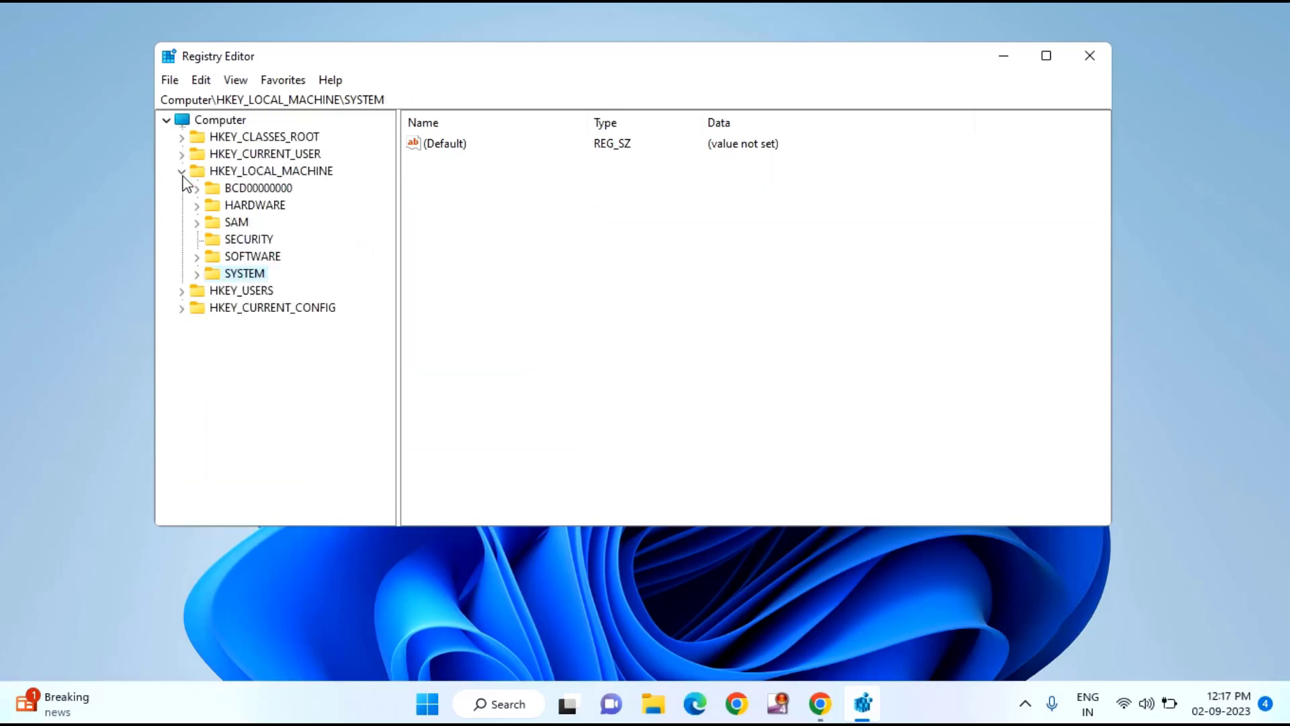
{"action": "left_click", "coordinate": [181, 171]}
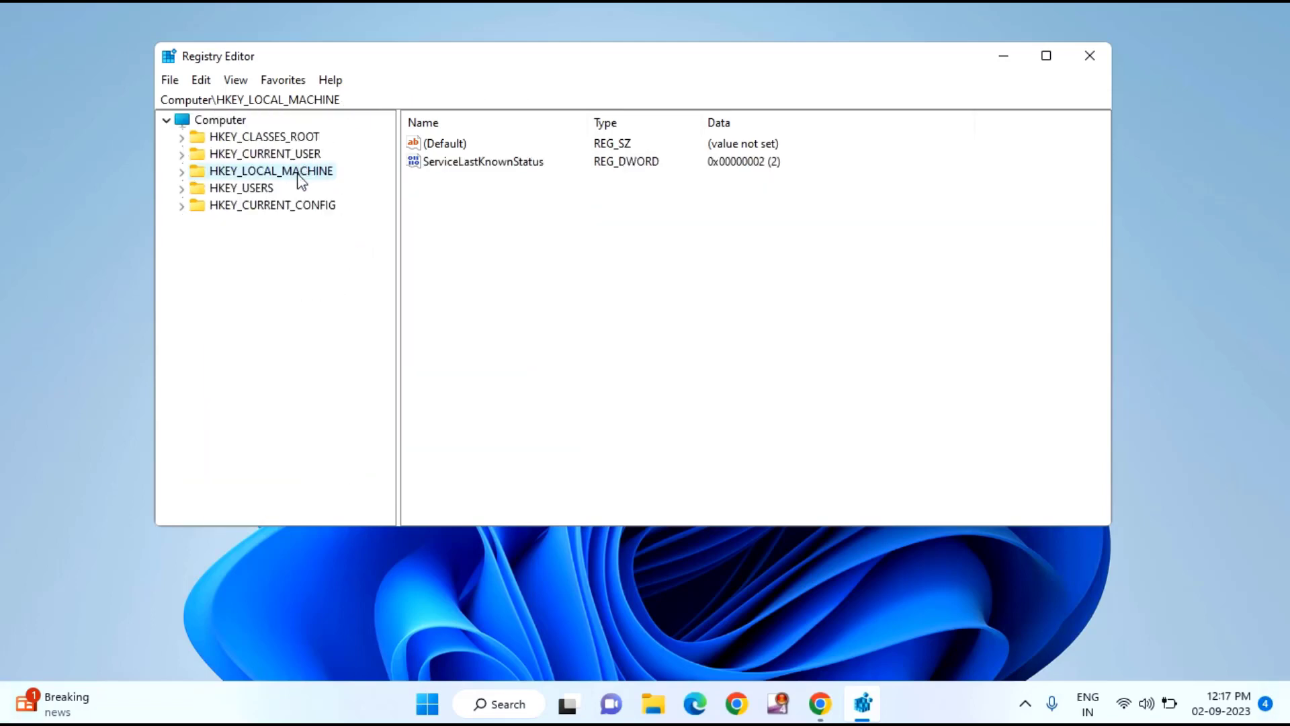
Navigate to the registry key HKEY_LOCAL_MACHINE\SOFTWARE\Policies\Microsoft and expand it
{"action": "double_click", "coordinate": [299, 176]}
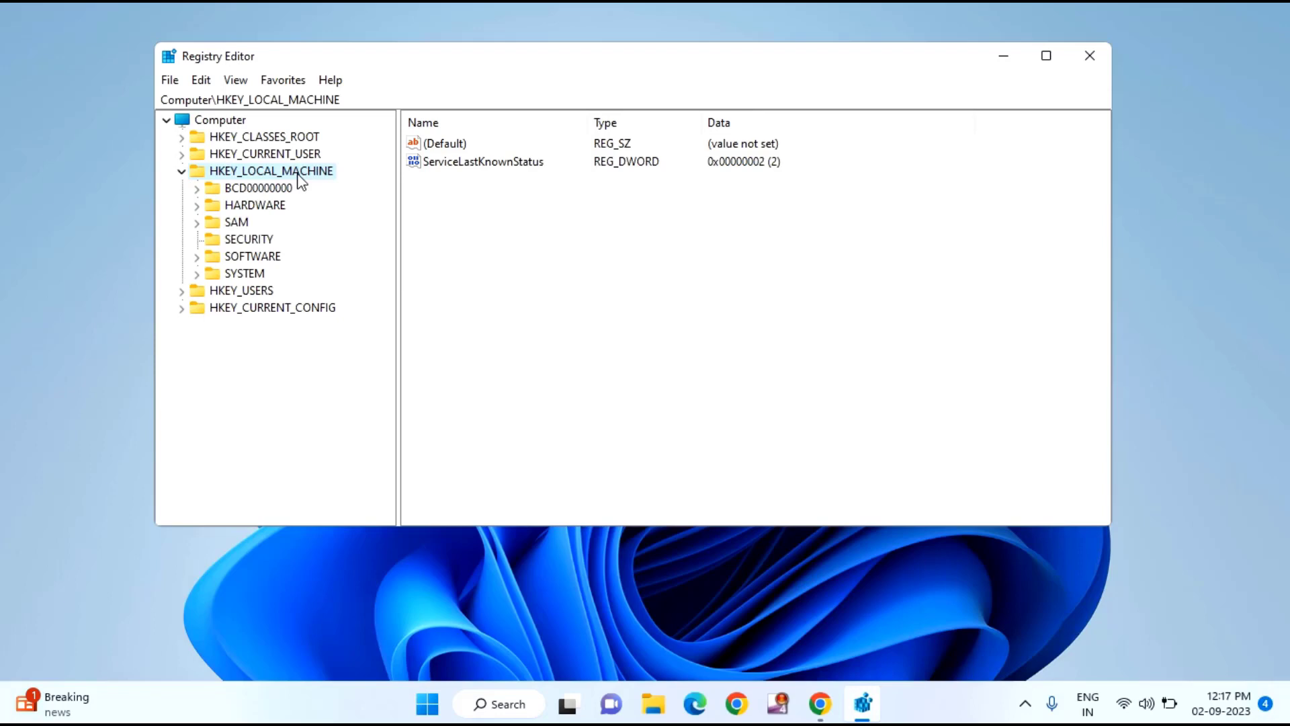
{"action": "double_click", "coordinate": [260, 256]}
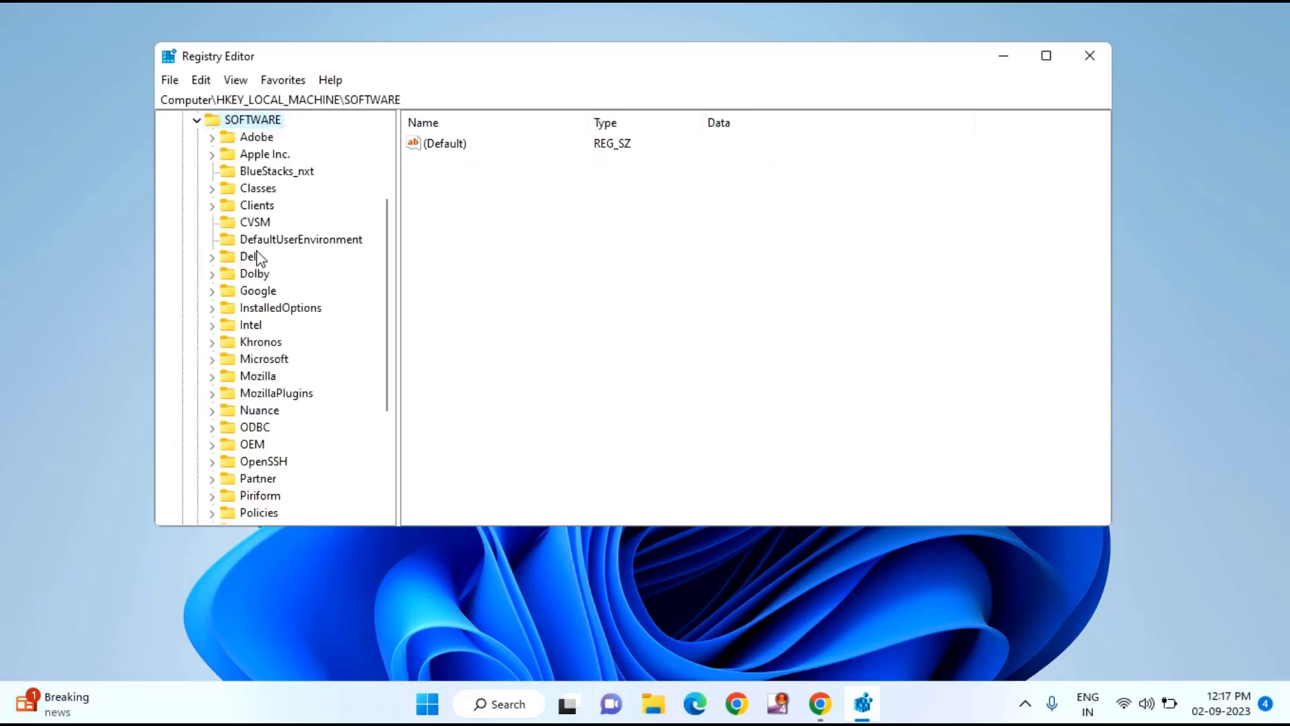
{"action": "scroll", "coordinate": [261, 309], "scroll_direction": "down", "scroll_amount": 1}
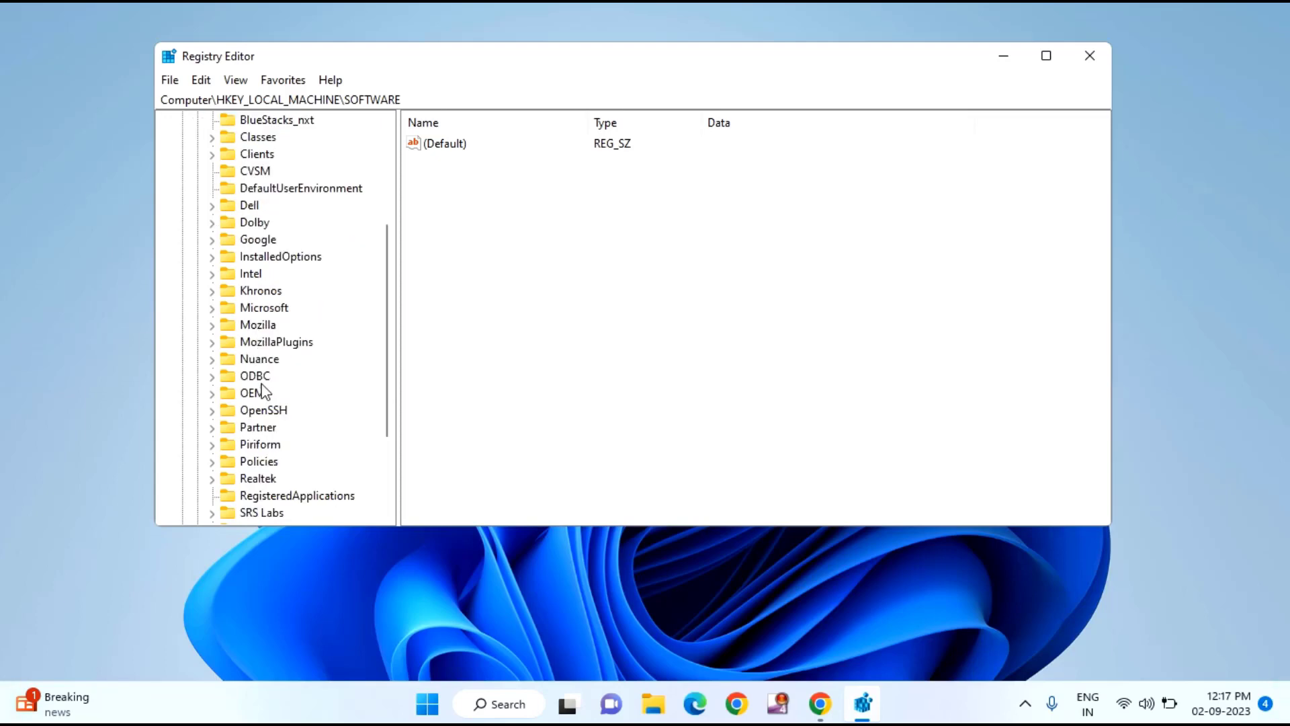
{"action": "double_click", "coordinate": [261, 463]}
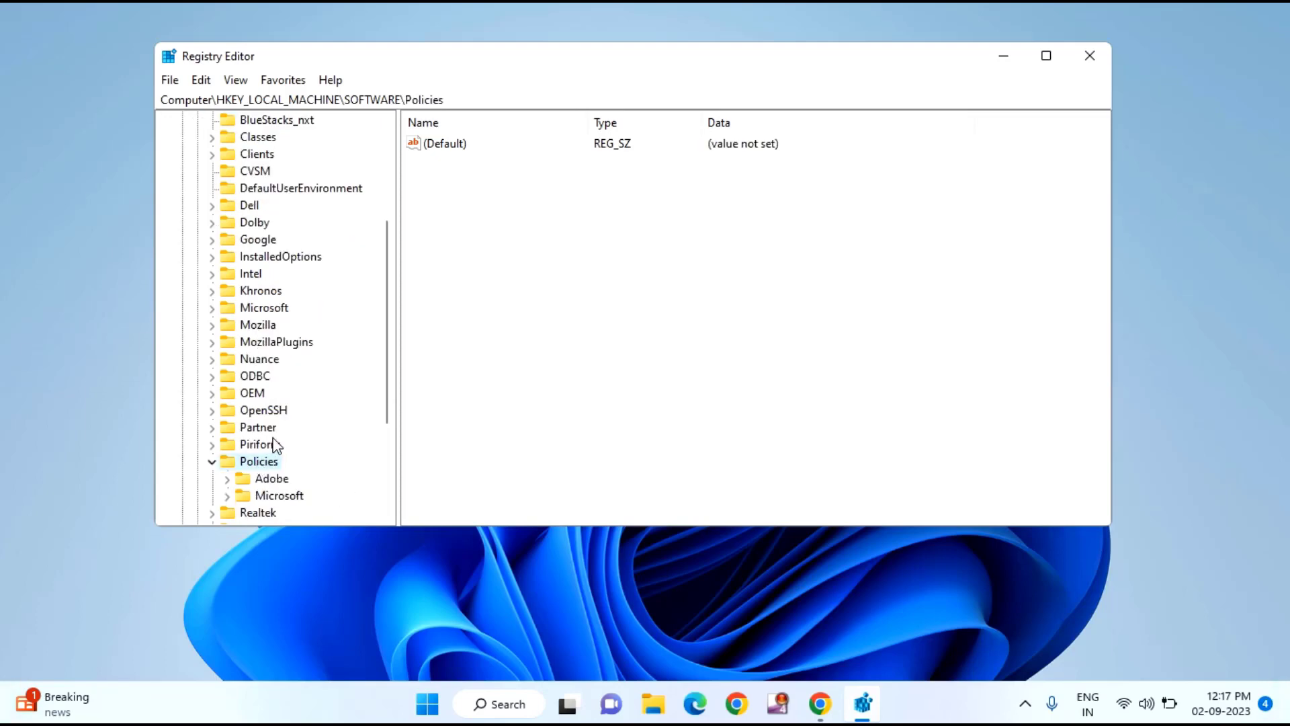
{"action": "scroll", "coordinate": [281, 427], "scroll_direction": "down", "scroll_amount": 1}
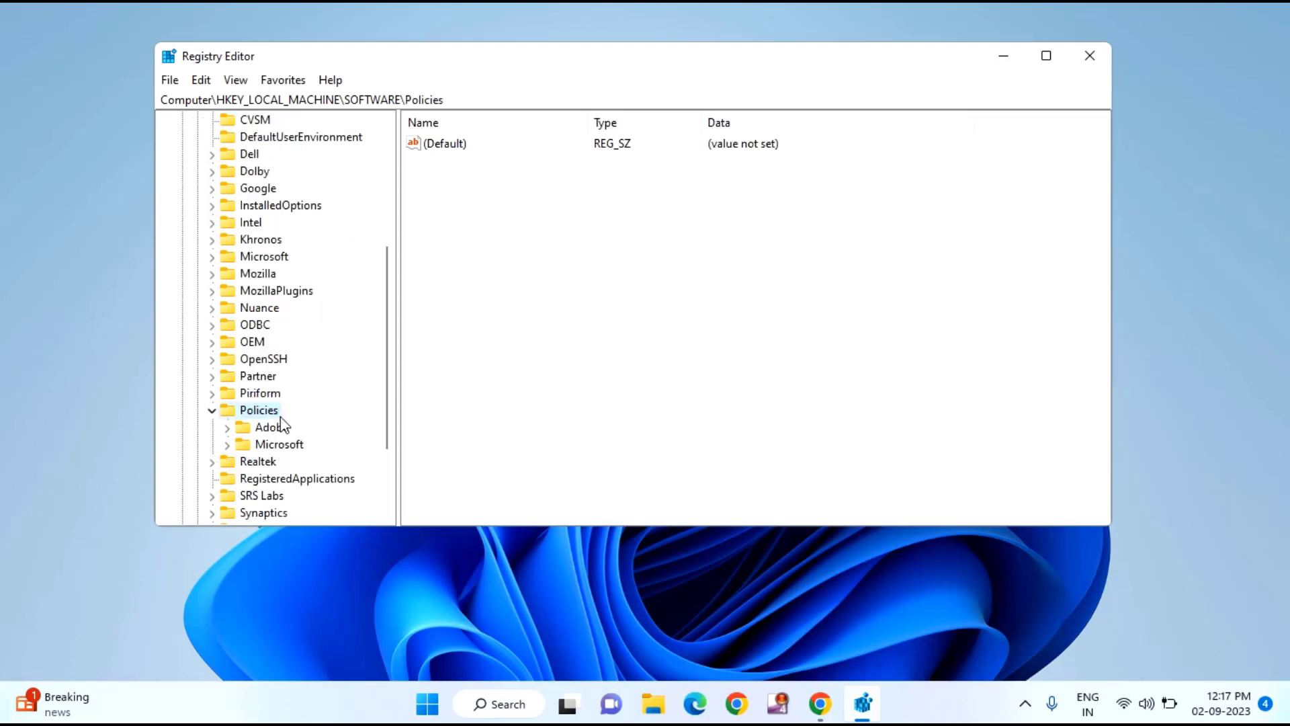
{"action": "left_click", "coordinate": [297, 451]}
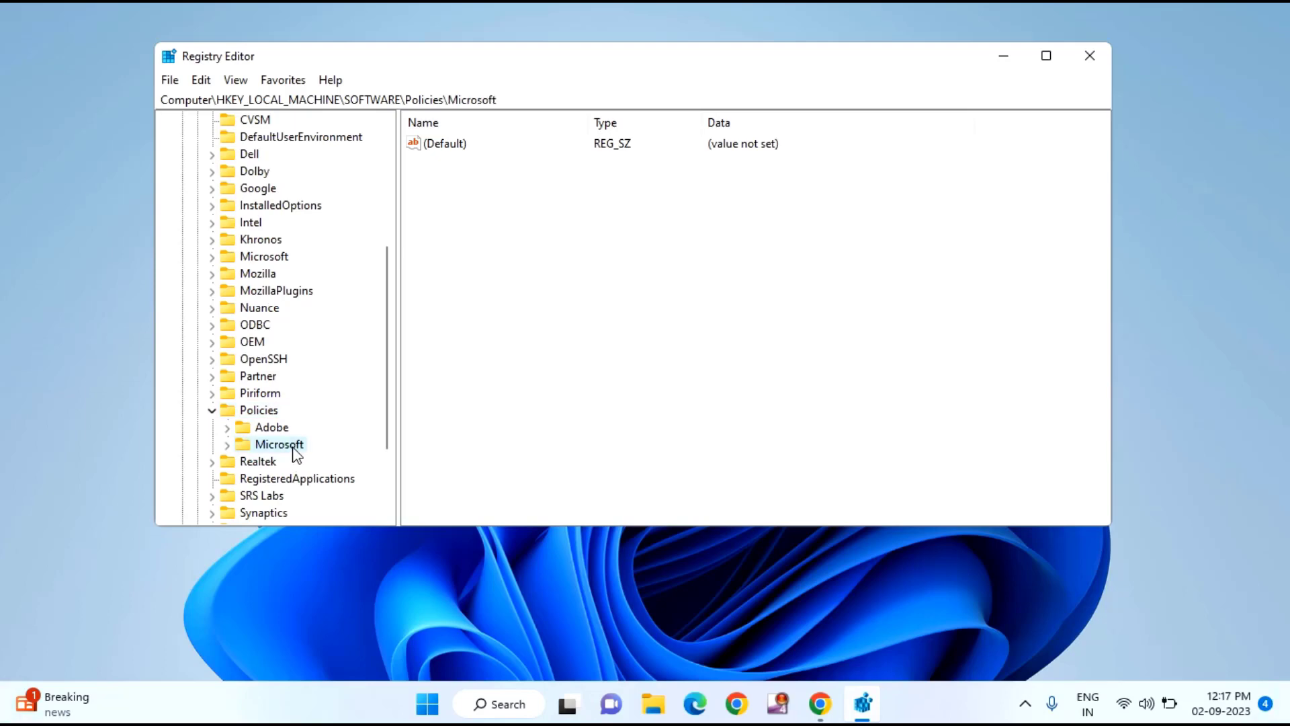
{"action": "double_click", "coordinate": [286, 444]}
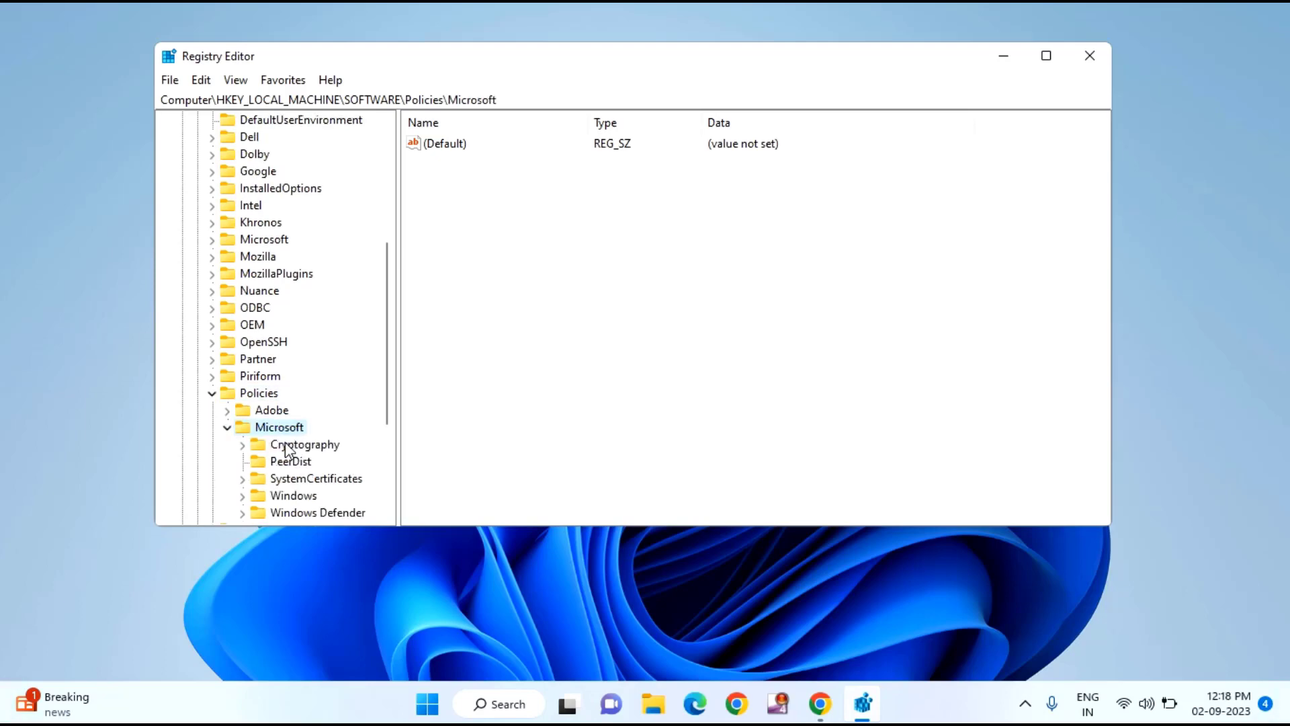
Create a new key named EdgeUpdate under the Microsoft policies key
{"action": "scroll", "coordinate": [285, 441], "scroll_direction": "down", "scroll_amount": 2}
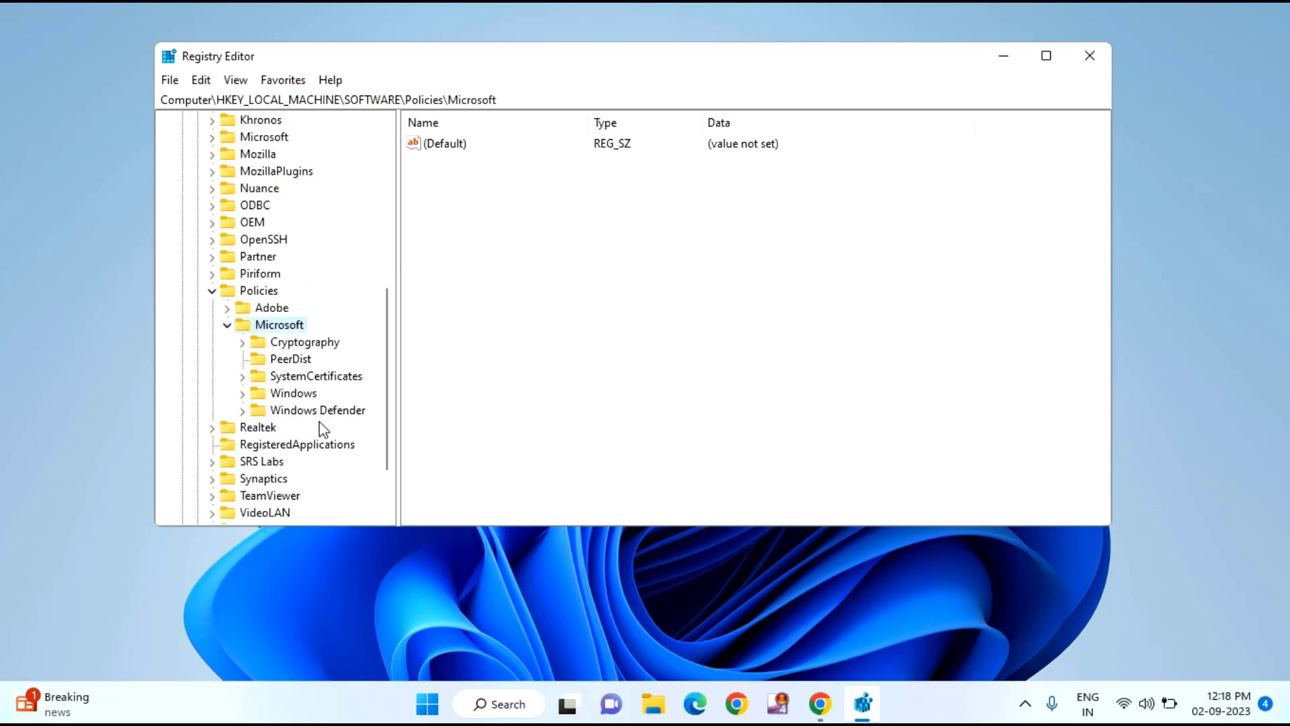
{"action": "right_click", "coordinate": [276, 329]}
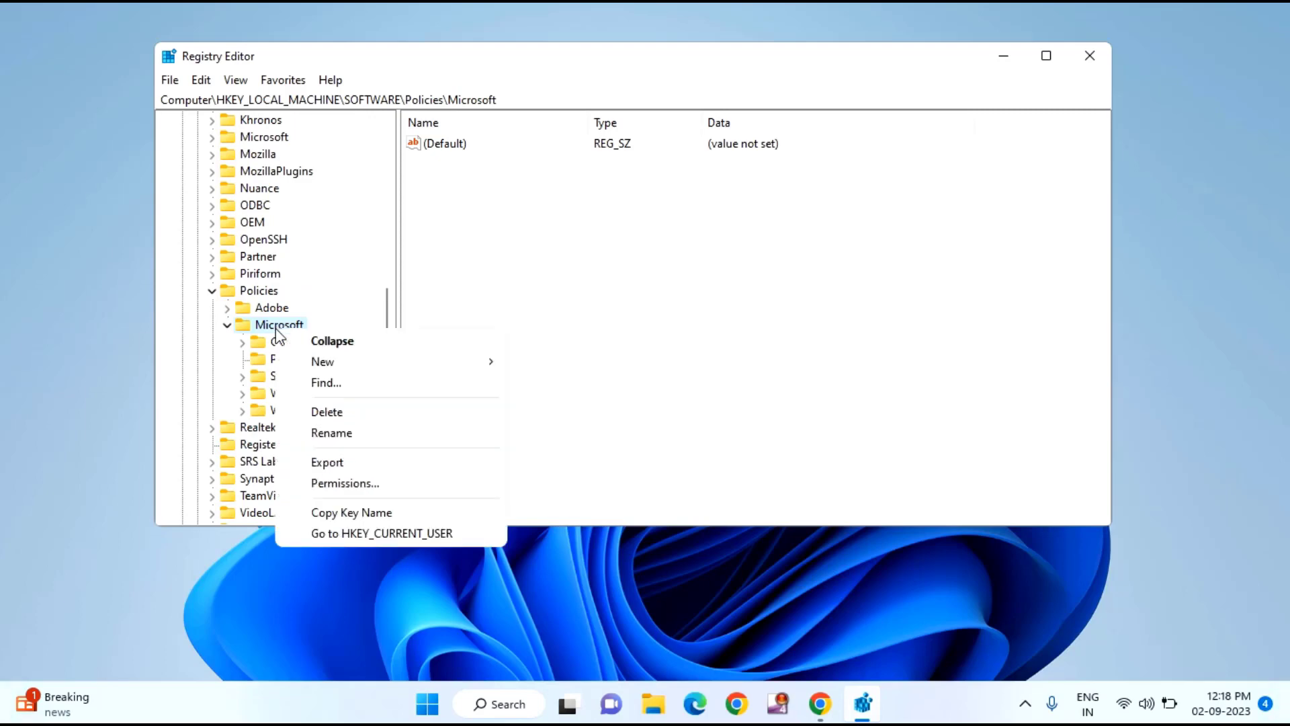
{"action": "mouse_move", "coordinate": [299, 366]}
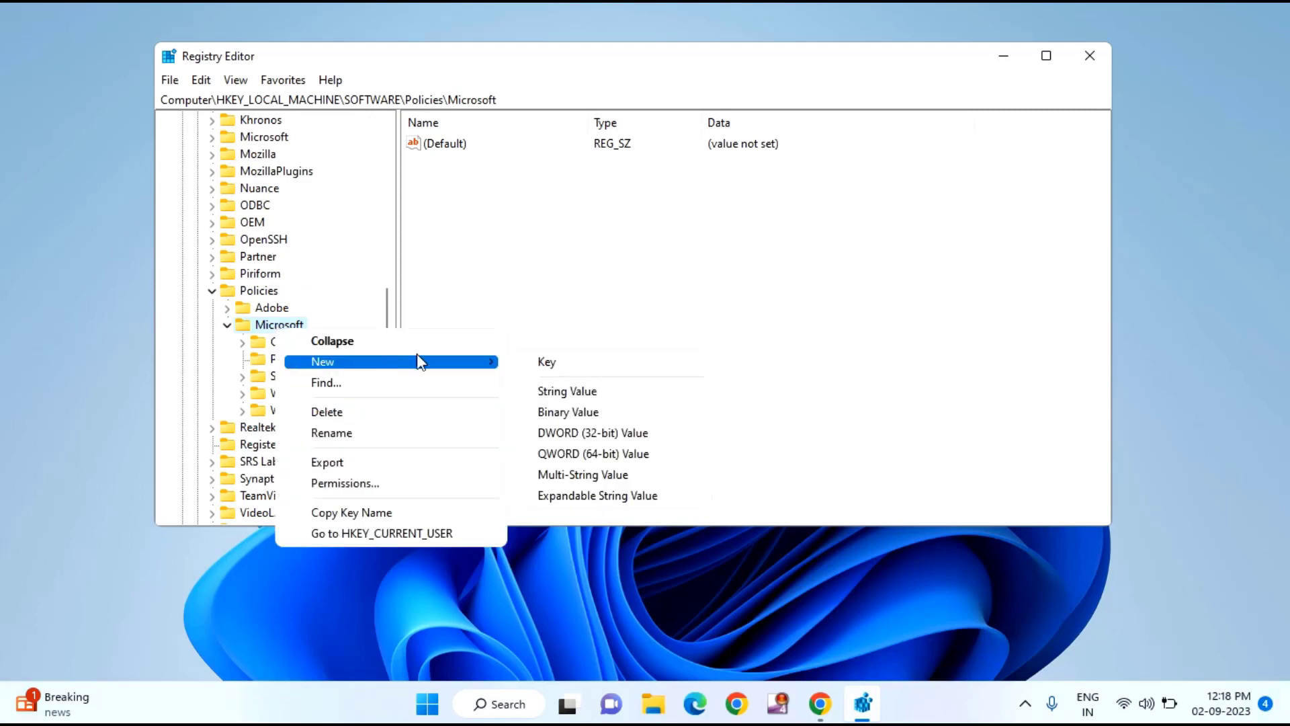
{"action": "left_click", "coordinate": [526, 367]}
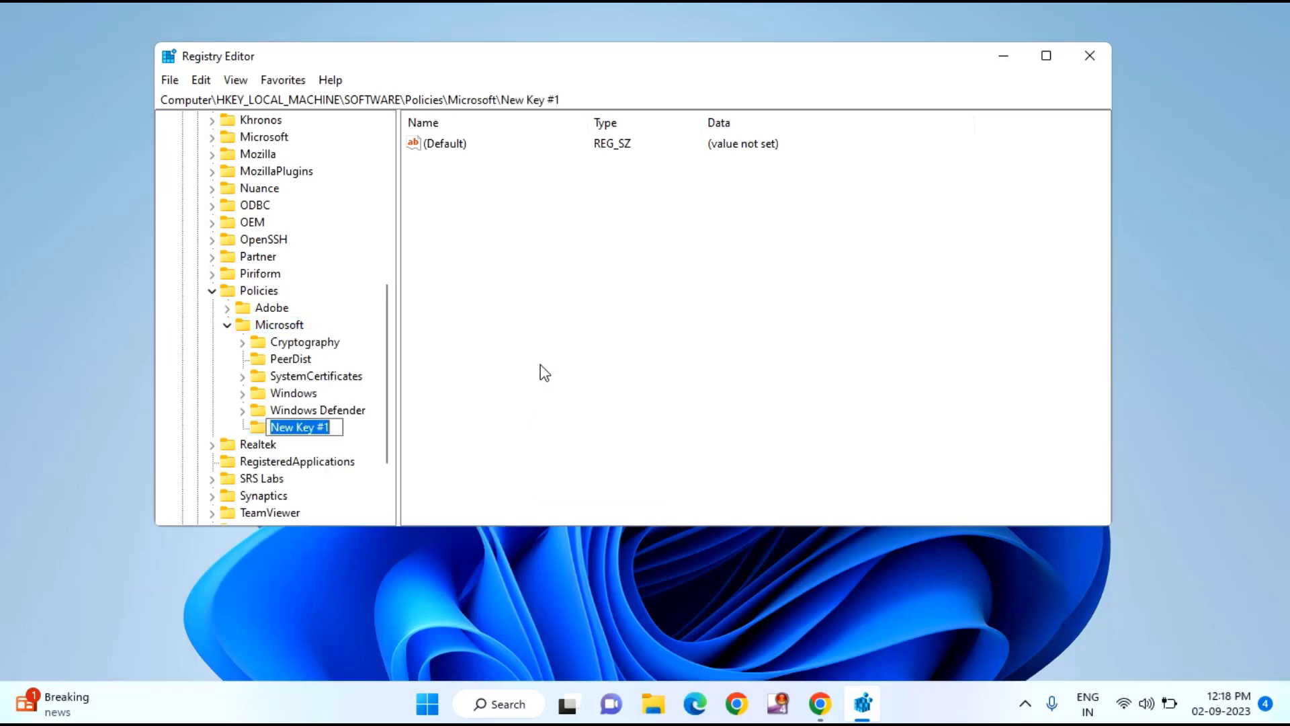
{"action": "type", "text": "Edg"}
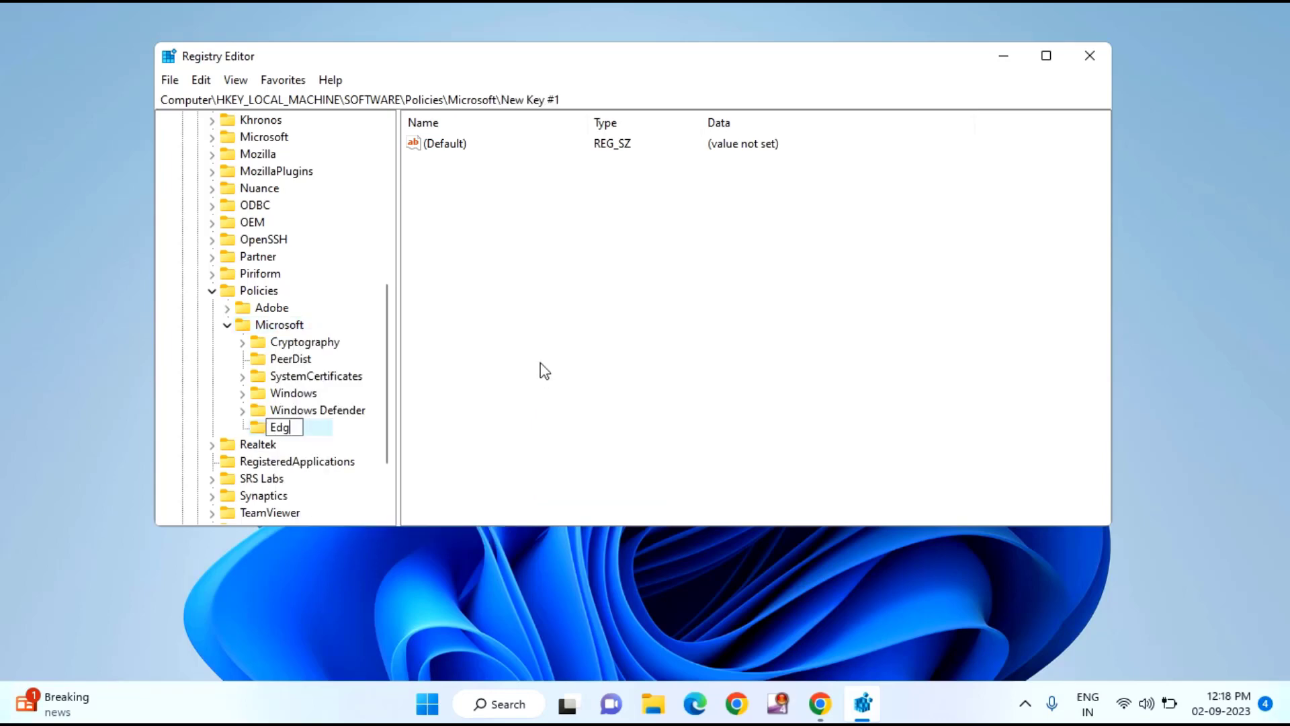
{"action": "type", "text": "eUpdate"}
{"action": "key", "text": "Return"}
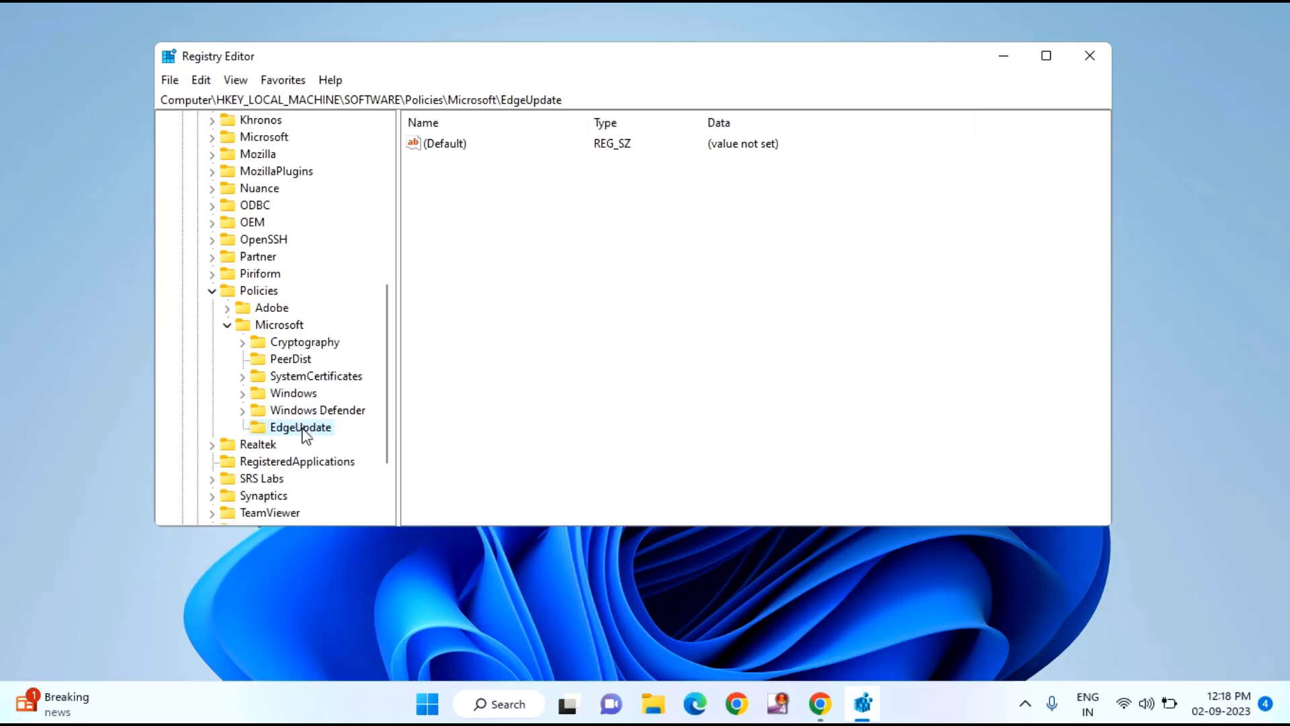
Add a DWORD (32-bit) value named CreateDesktopShortcutDefault to the EdgeUpdate key
{"action": "right_click", "coordinate": [512, 265]}
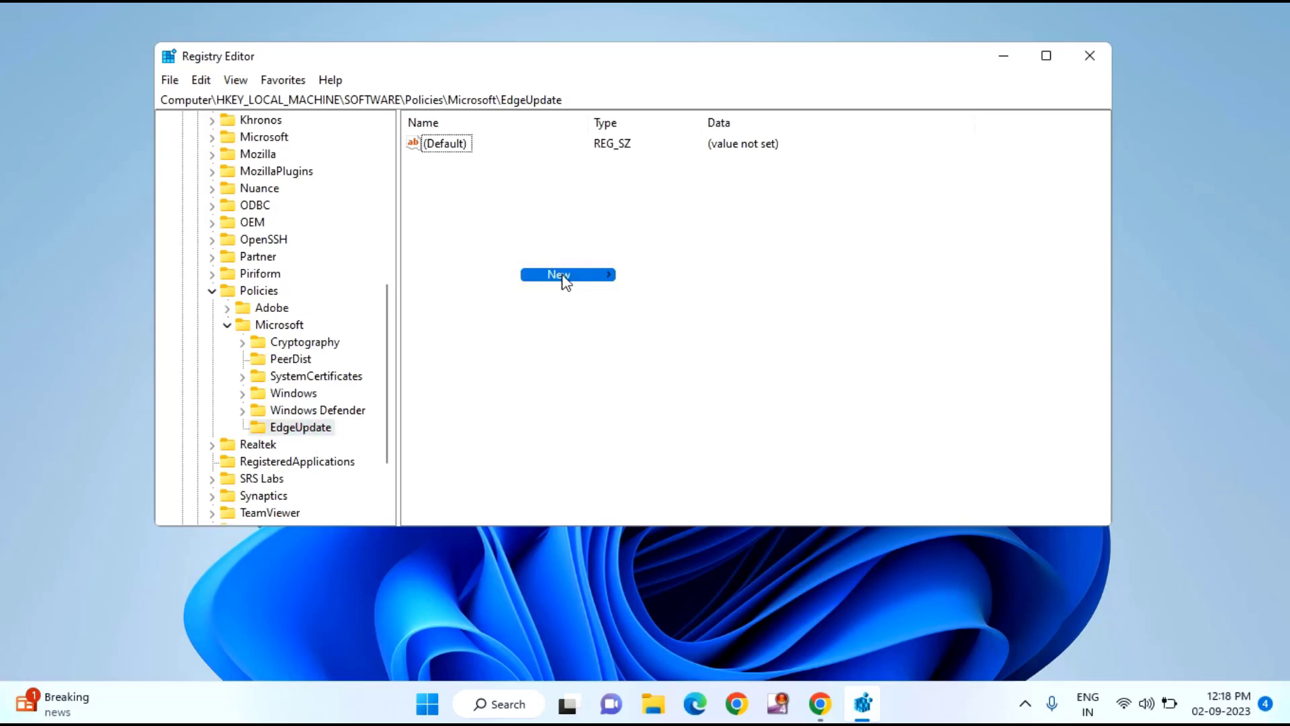
{"action": "mouse_move", "coordinate": [564, 281]}
{"action": "left_click", "coordinate": [699, 348]}
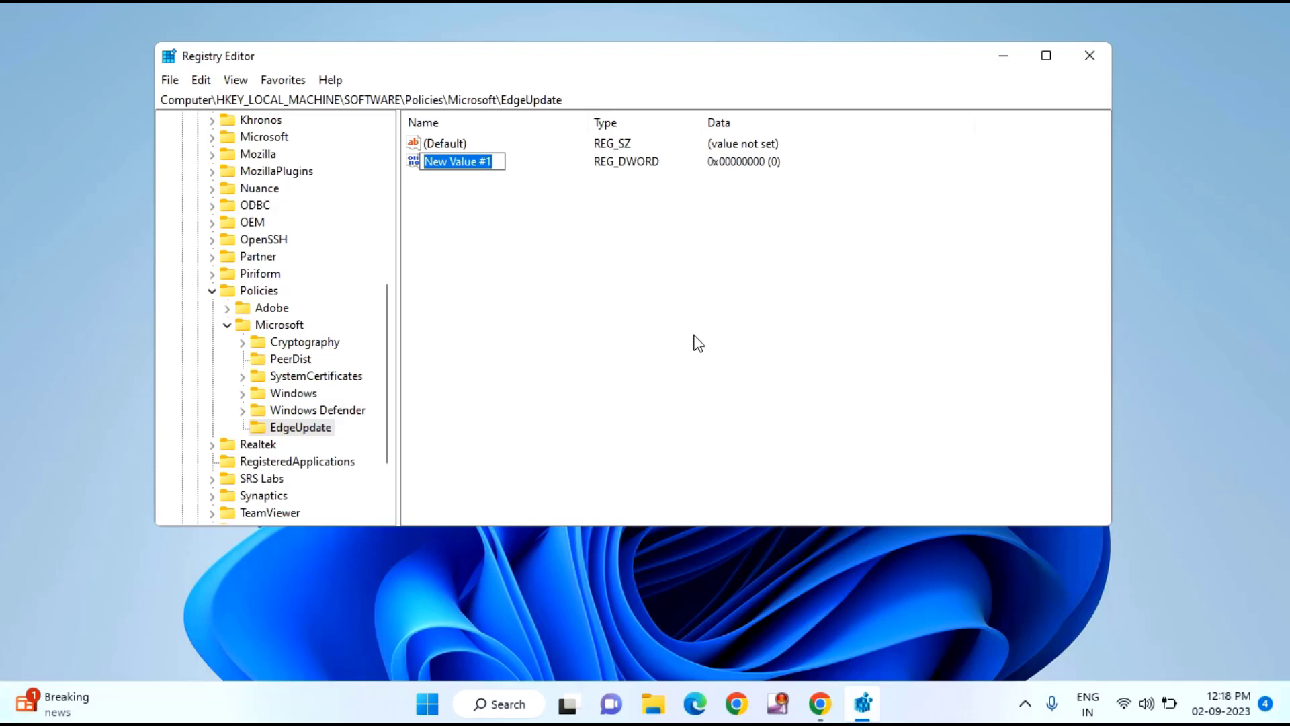
{"action": "type", "text": "Create"}
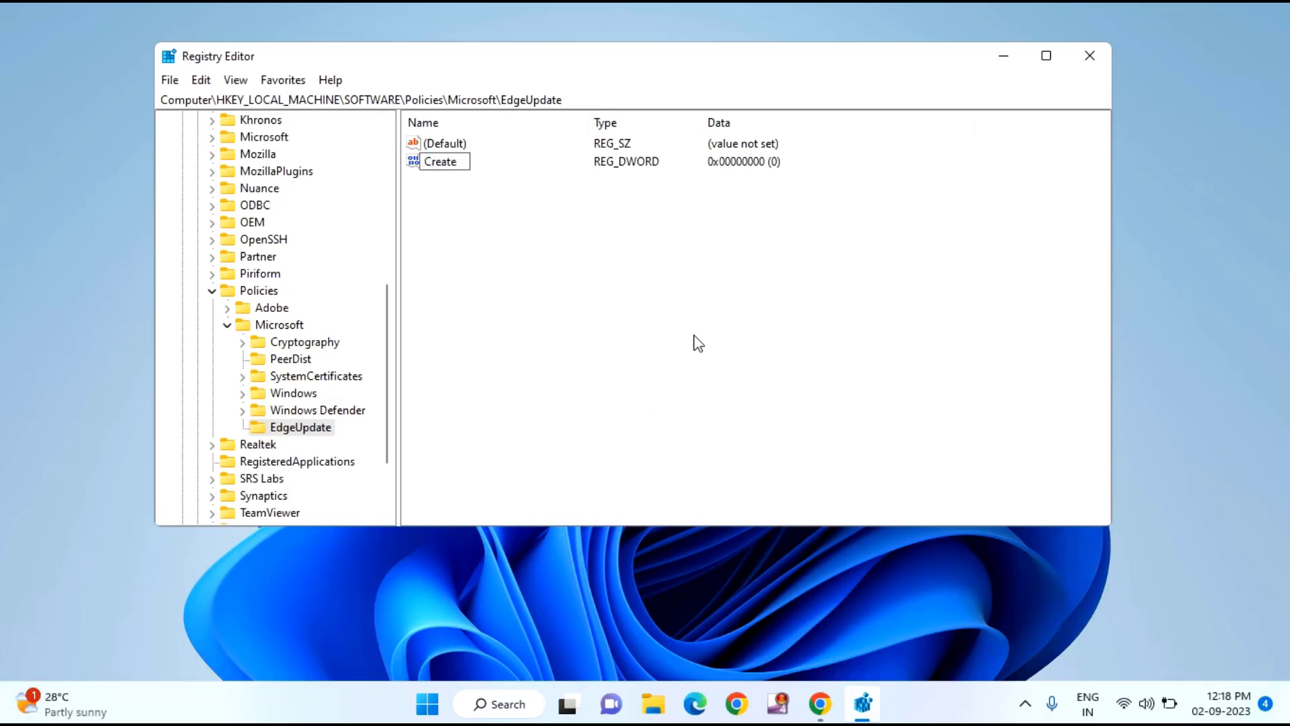
{"action": "type", "text": "DesktopShortcutDe"}
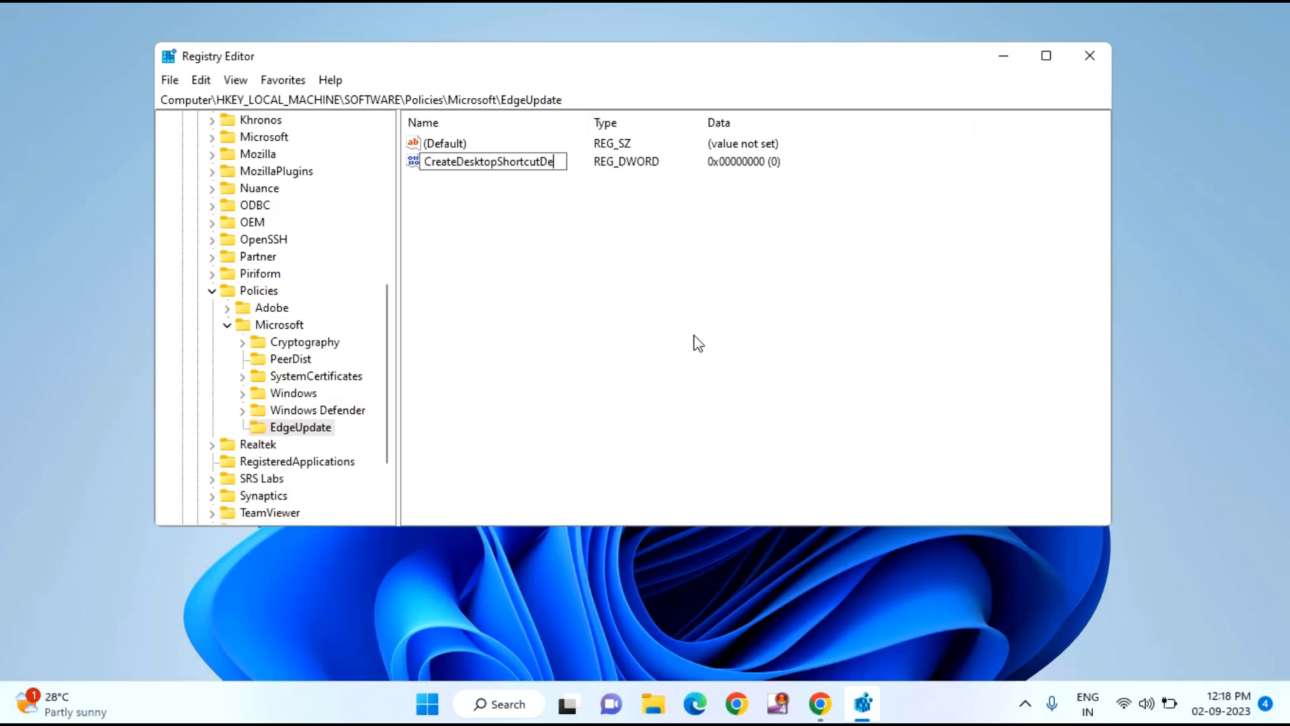
{"action": "type", "text": "fault"}
{"action": "key", "text": "Return"}
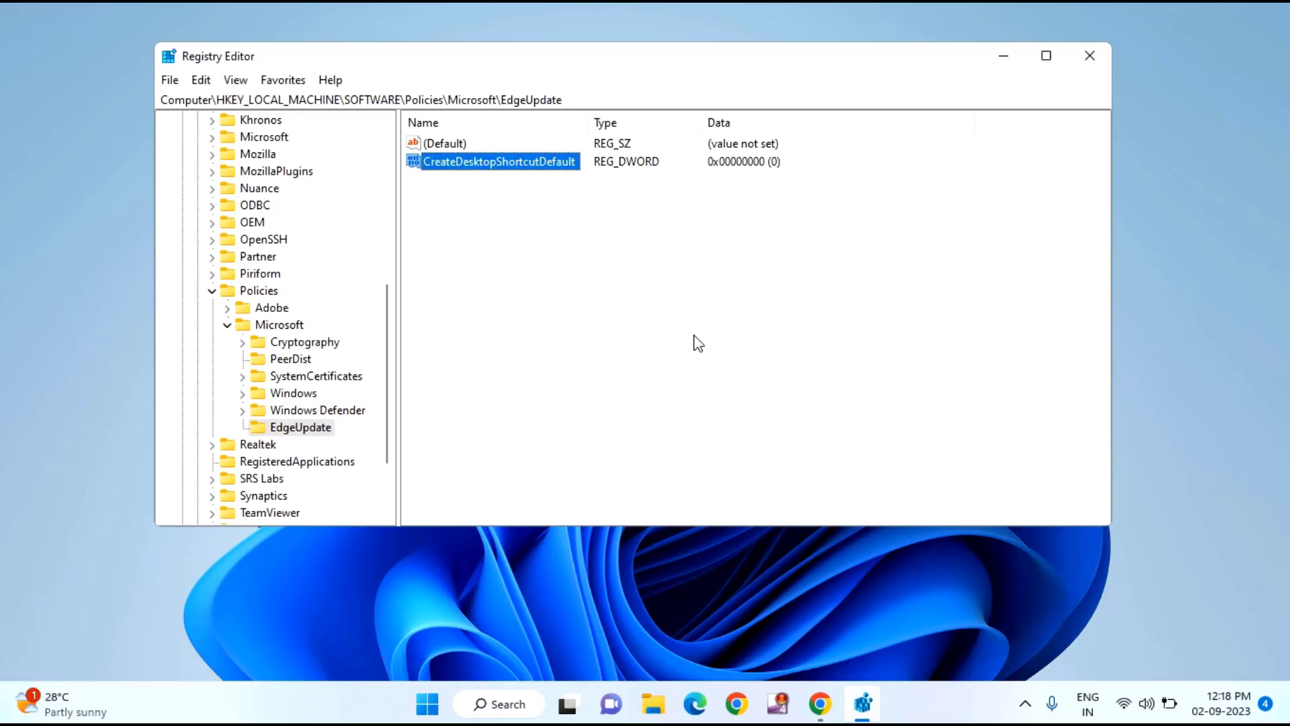
Accept 0 as the value data of CreateDesktopShortcutDefault and close Registry Editor
{"action": "double_click", "coordinate": [499, 161]}
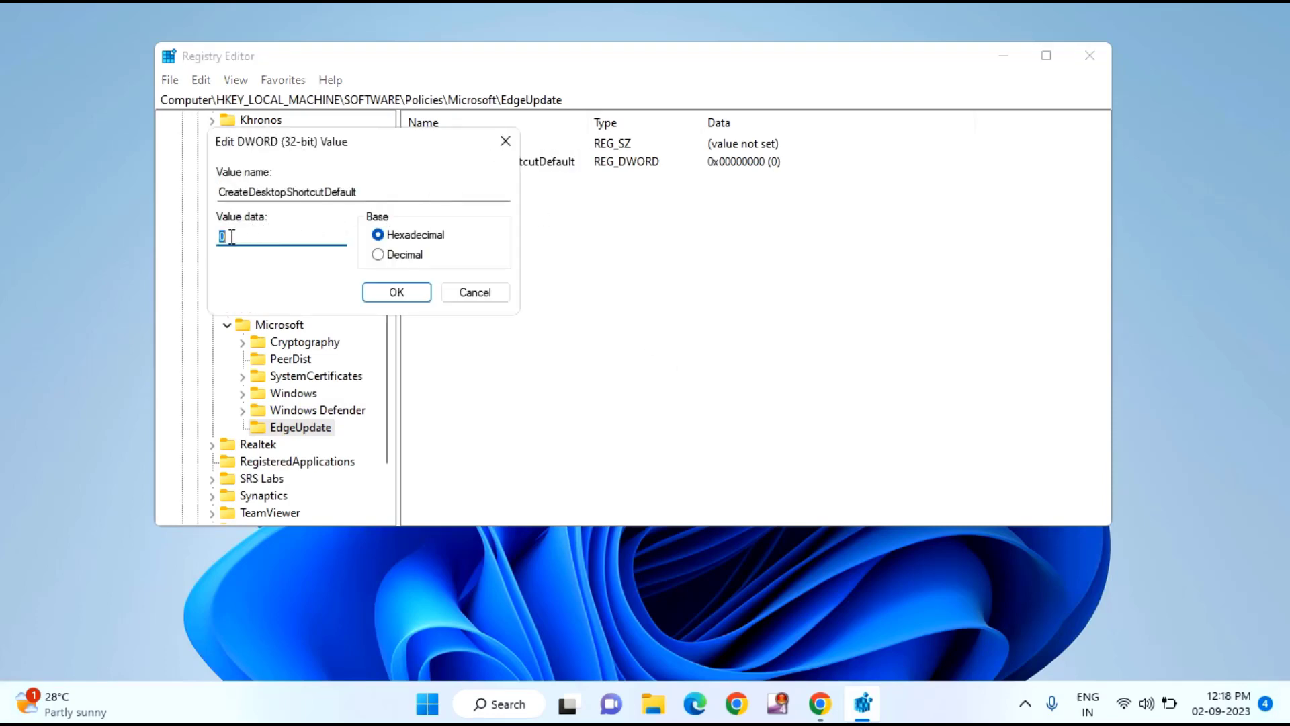
{"action": "left_click", "coordinate": [396, 292]}
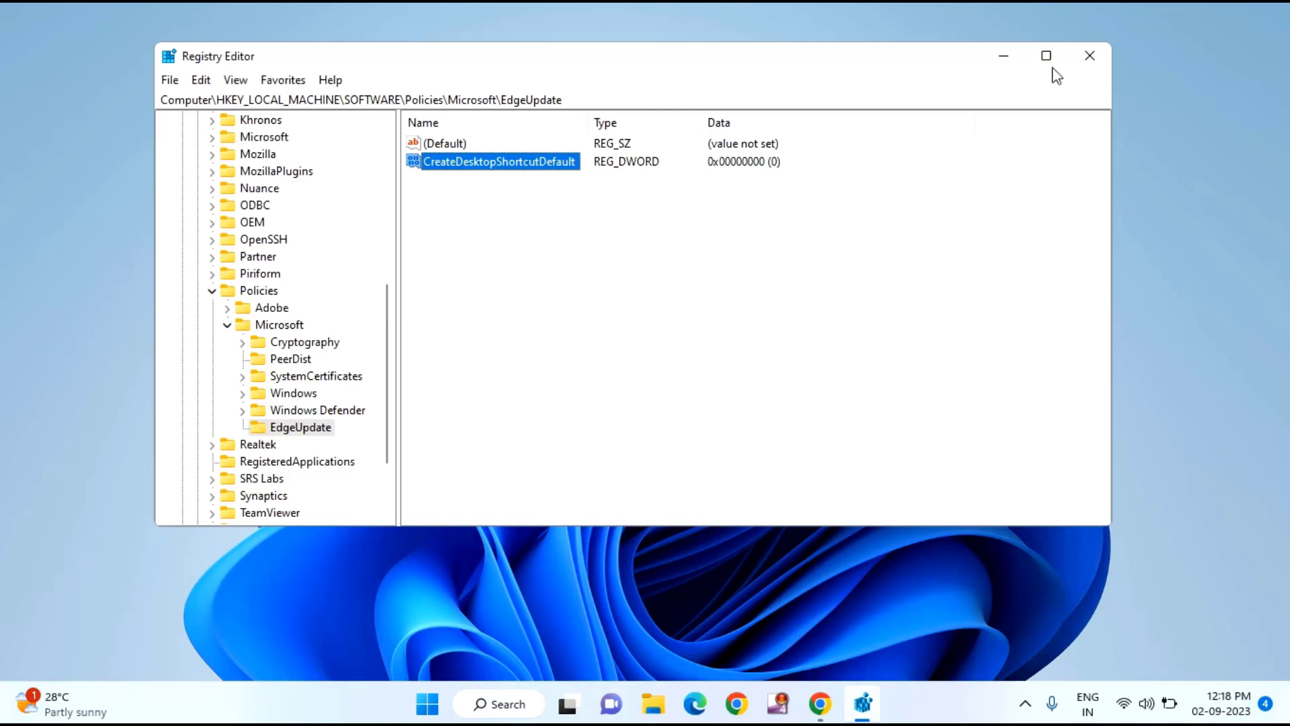
{"action": "left_click", "coordinate": [1089, 55]}
Bring up the computer's power options
{"action": "left_click", "coordinate": [445, 710]}
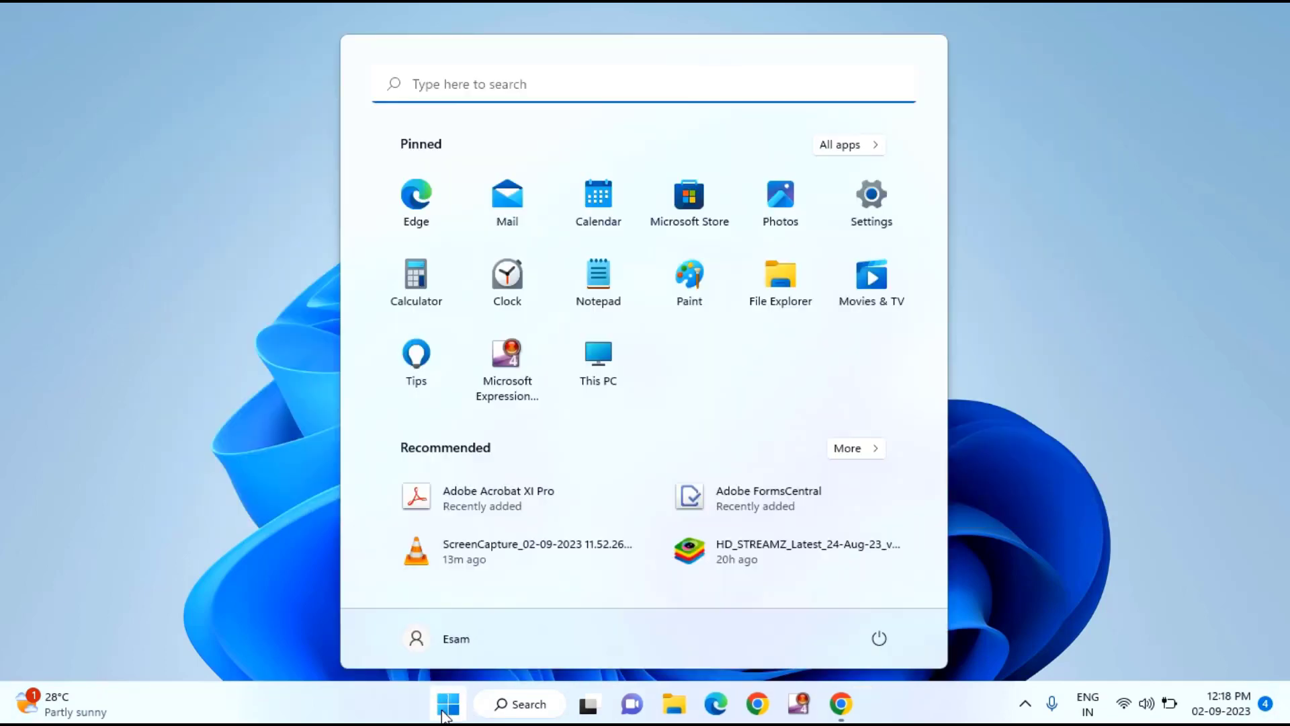
{"action": "left_click", "coordinate": [879, 638]}
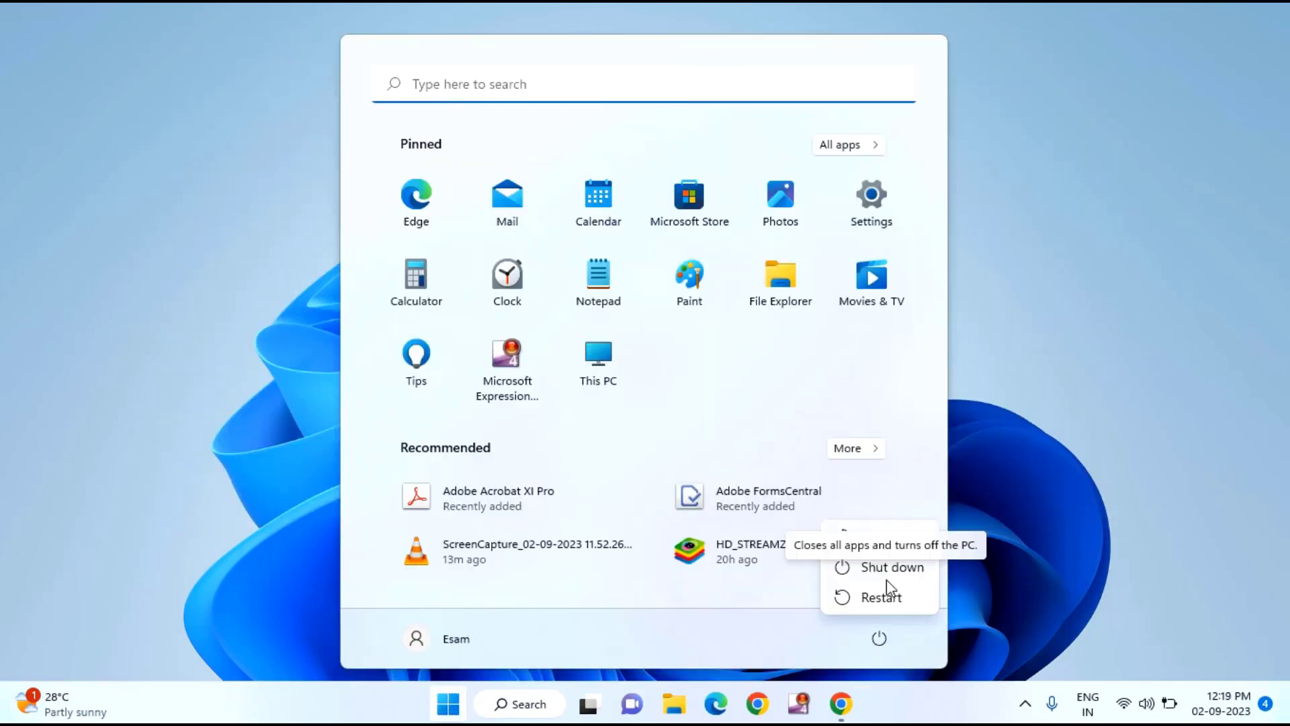